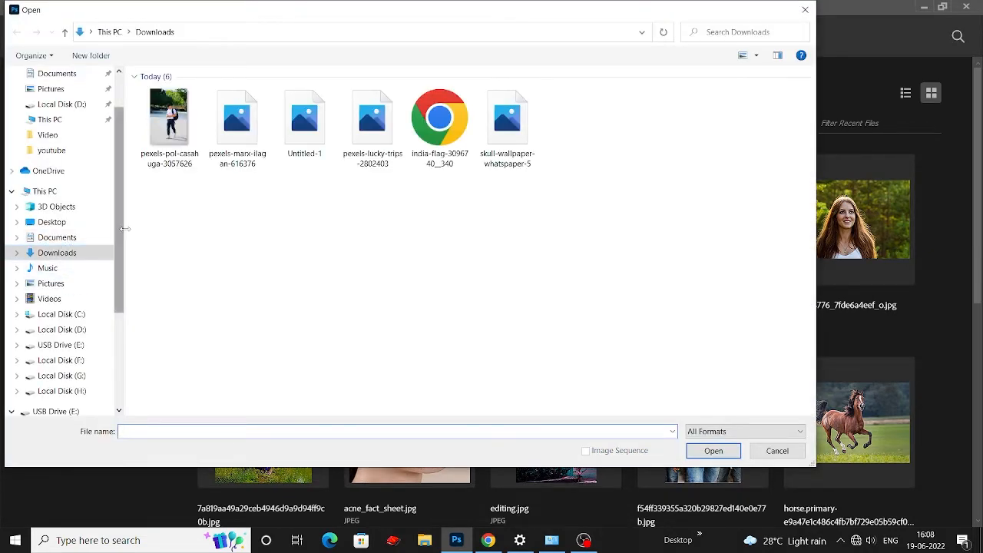
Step: Open the photo pexels-pol-casahuga-3057626 from Downloads and unlock its background layer
{"action": "left_click", "coordinate": [169, 132]}
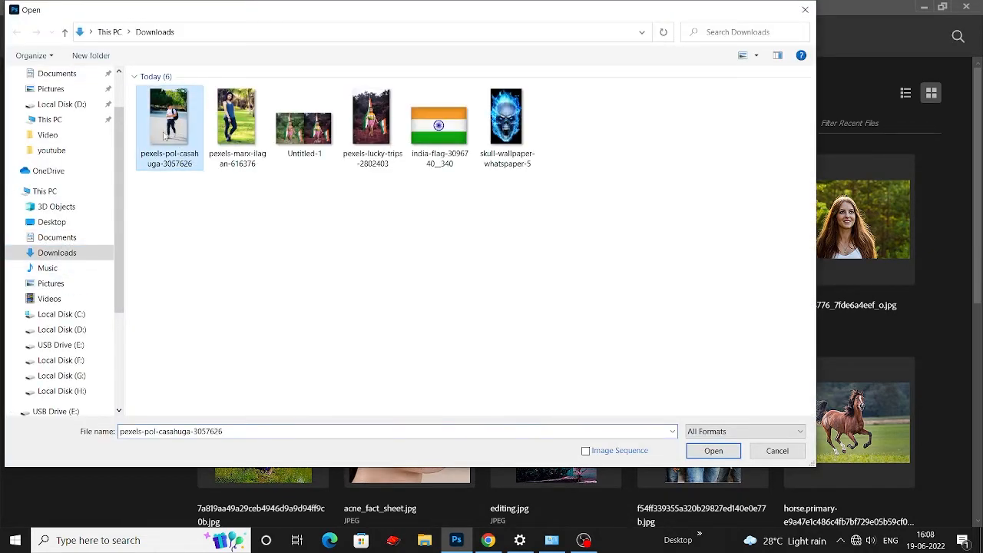
{"action": "left_click", "coordinate": [713, 451]}
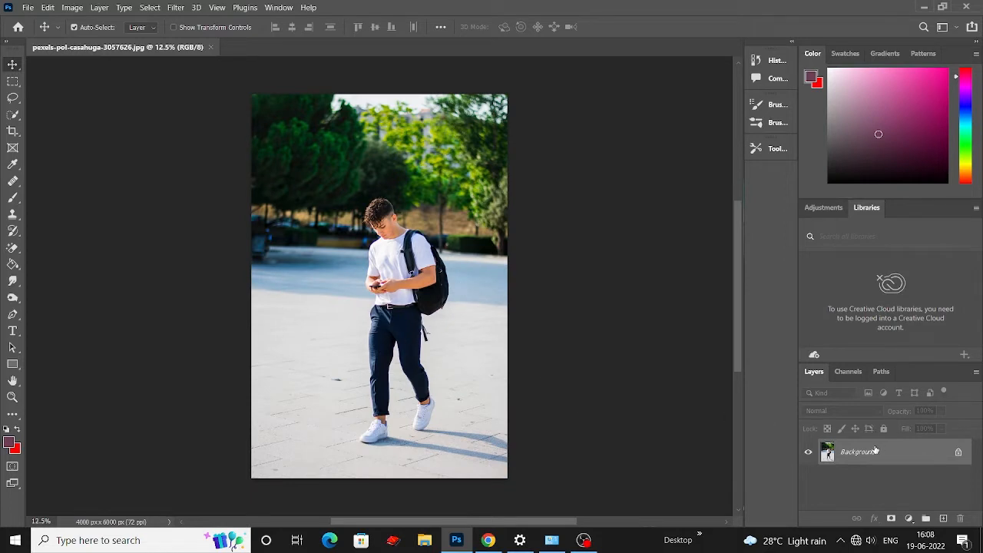
{"action": "left_click", "coordinate": [957, 453]}
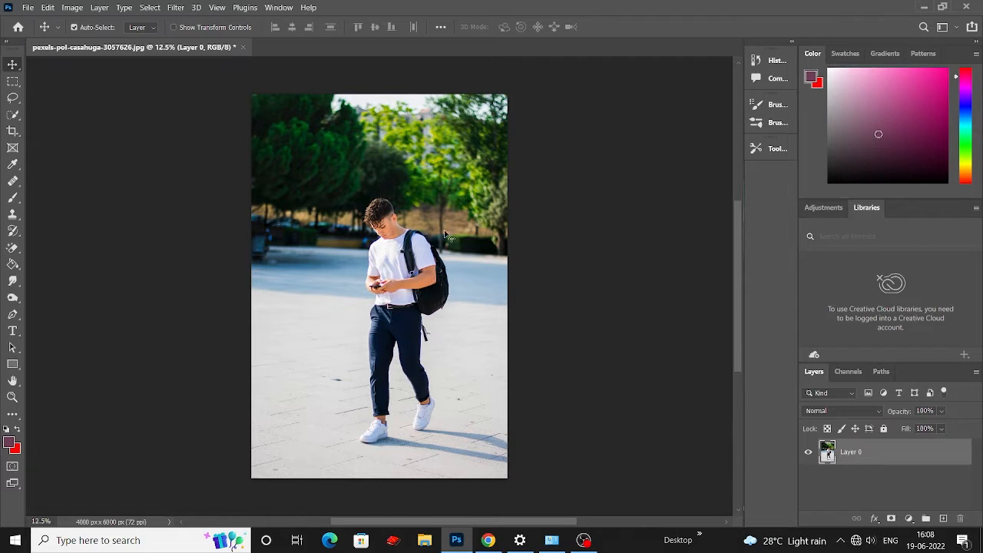
Step: Start Select and Mask on the photo with overlay opacity 50% and an edge detection radius of 0 px
{"action": "left_click", "coordinate": [152, 10]}
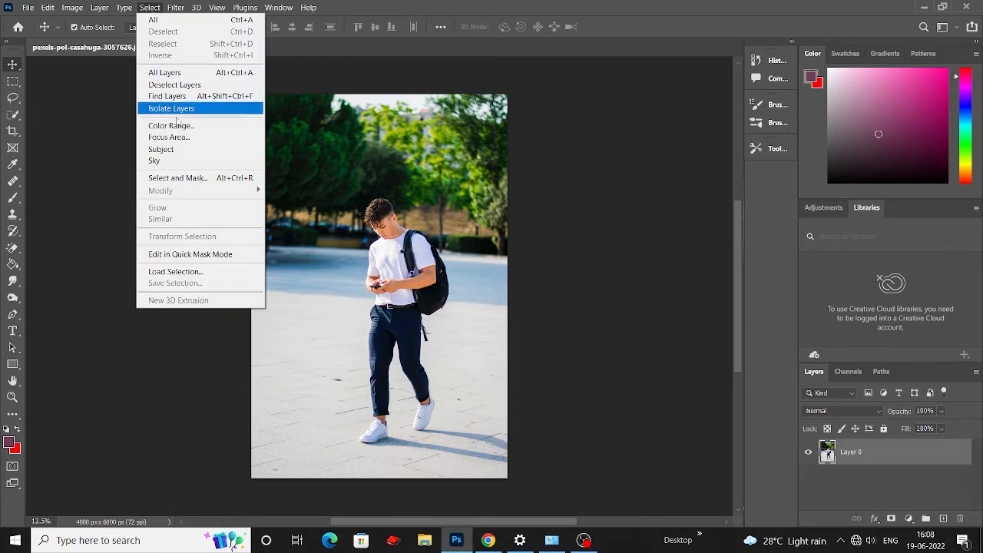
{"action": "left_click", "coordinate": [194, 176]}
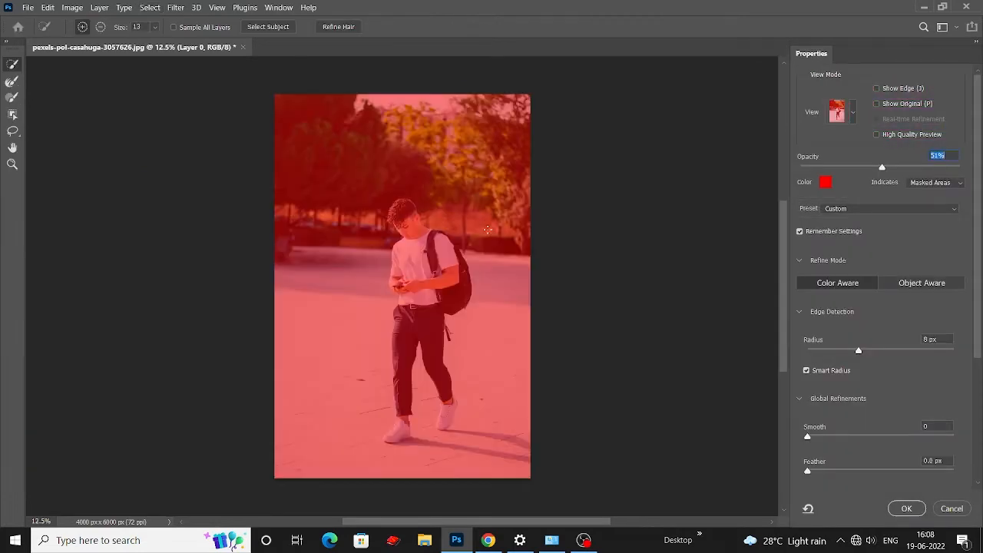
{"action": "left_click", "coordinate": [854, 117]}
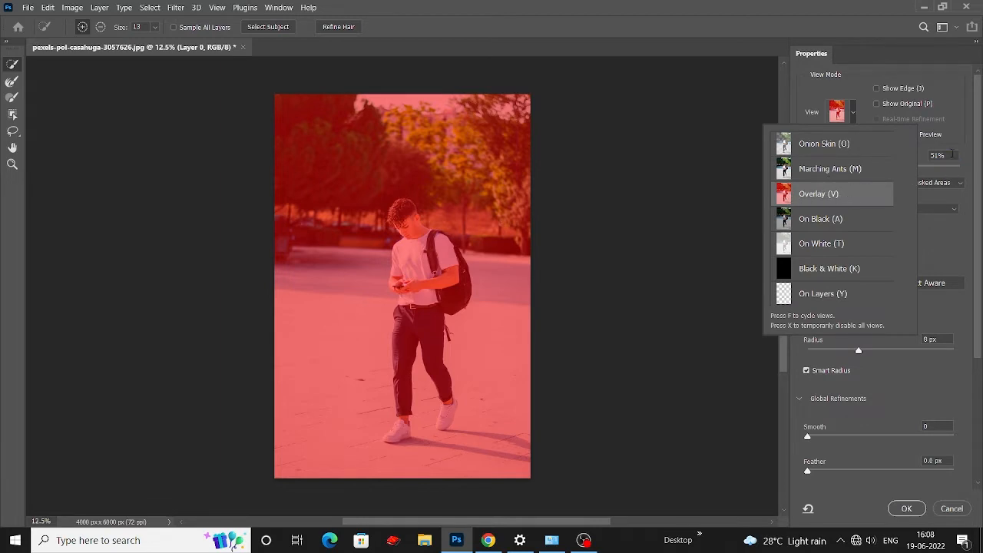
{"action": "left_click_drag", "start_coordinate": [952, 155], "coordinate": [906, 163]}
{"action": "type", "text": "50"}
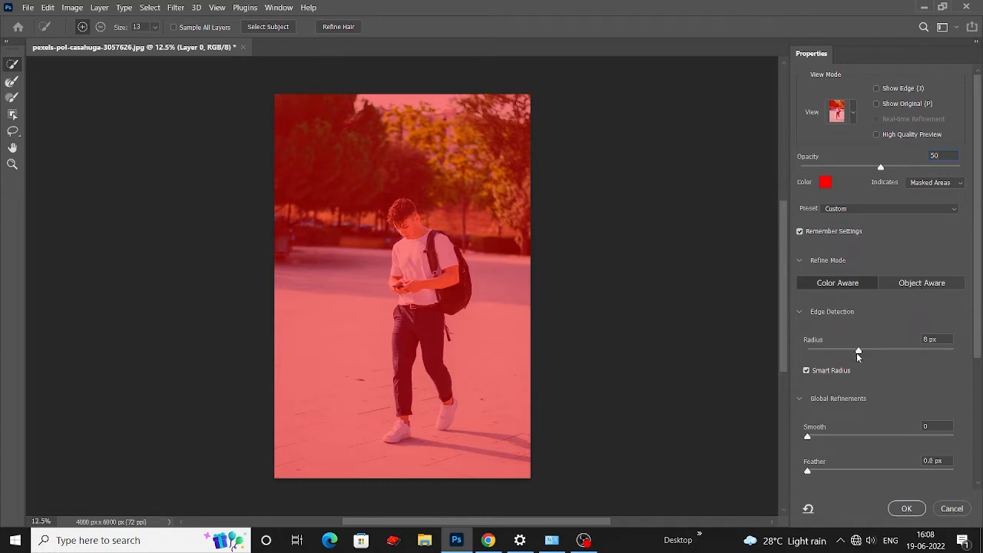
{"action": "left_click_drag", "start_coordinate": [859, 351], "coordinate": [808, 350]}
Step: Quick-select the man's hair, face, the front of his white T-shirt and the forearm beside the backpack
{"action": "key", "text": "ctrl+plus"}
{"action": "key", "text": "ctrl+plus"}
{"action": "key", "text": "ctrl+plus"}
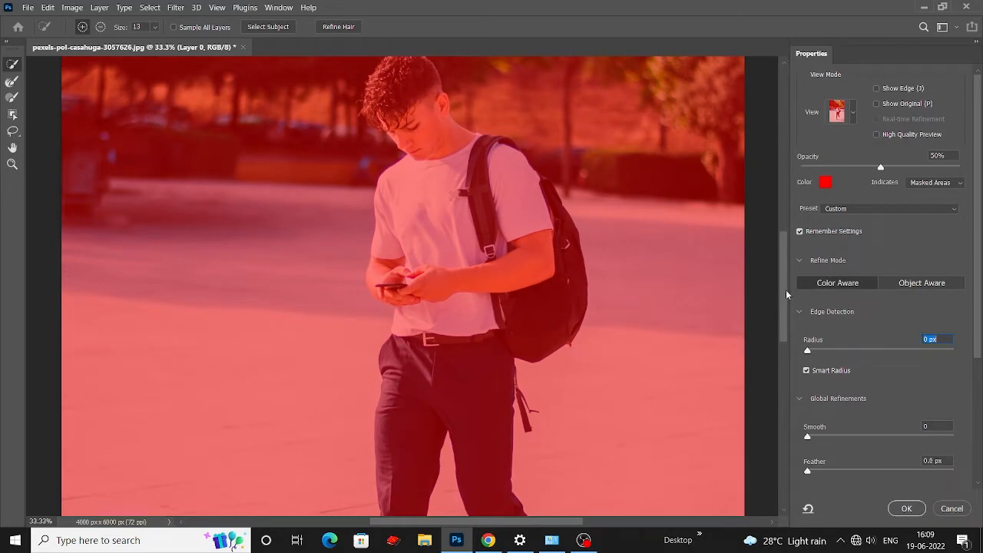
{"action": "scroll", "coordinate": [786, 294], "scroll_direction": "up", "scroll_amount": 3}
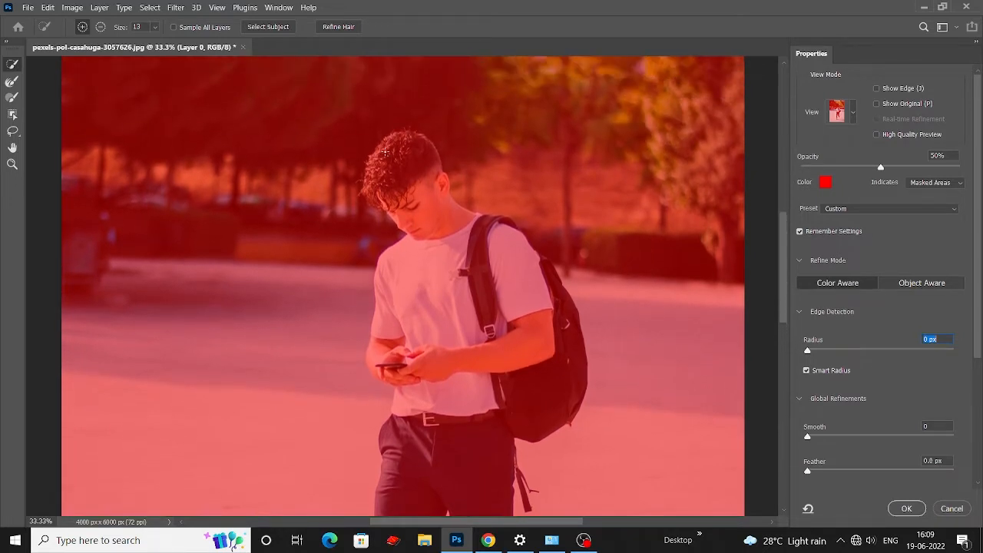
{"action": "left_click_drag", "start_coordinate": [382, 152], "coordinate": [408, 173]}
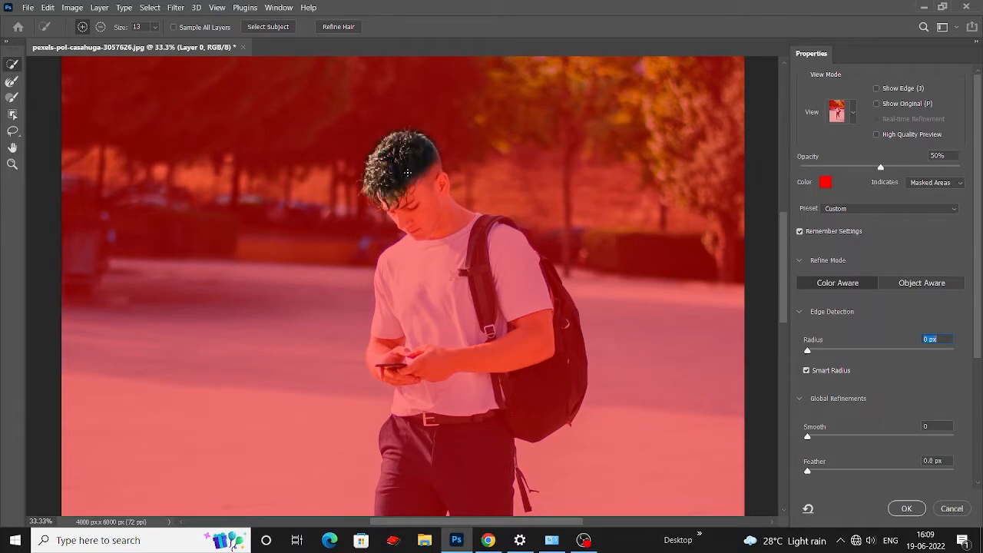
{"action": "left_click_drag", "start_coordinate": [423, 216], "coordinate": [438, 285]}
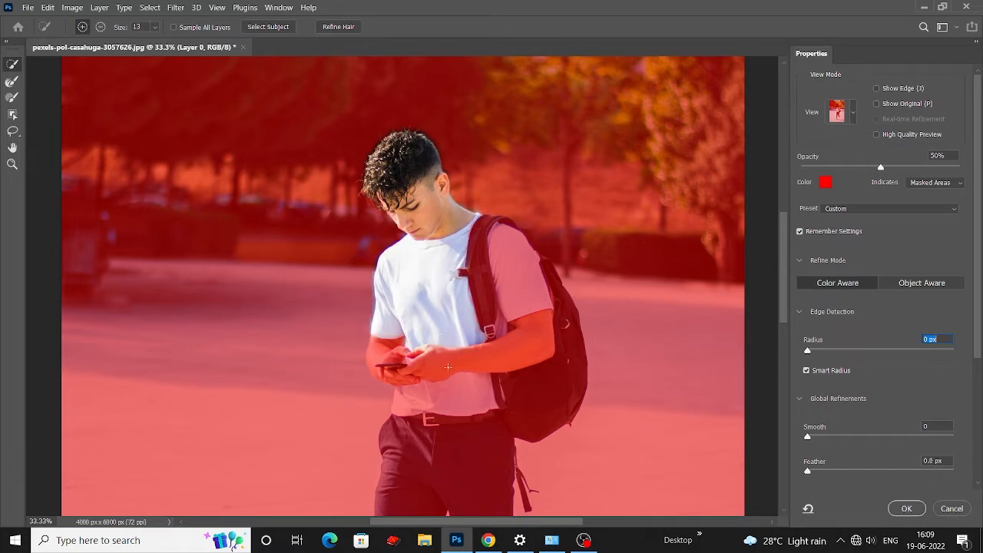
{"action": "left_click_drag", "start_coordinate": [448, 367], "coordinate": [449, 428]}
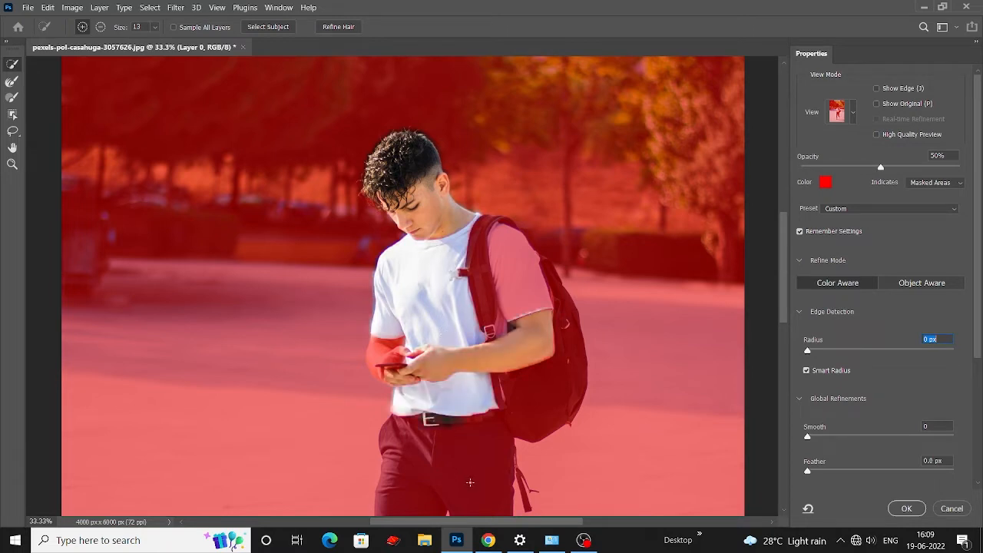
Step: Add the trousers, backpack with its shoulder strap, the remaining sleeve and the other forearm with the phone to the selection
{"action": "left_click_drag", "start_coordinate": [470, 483], "coordinate": [459, 463]}
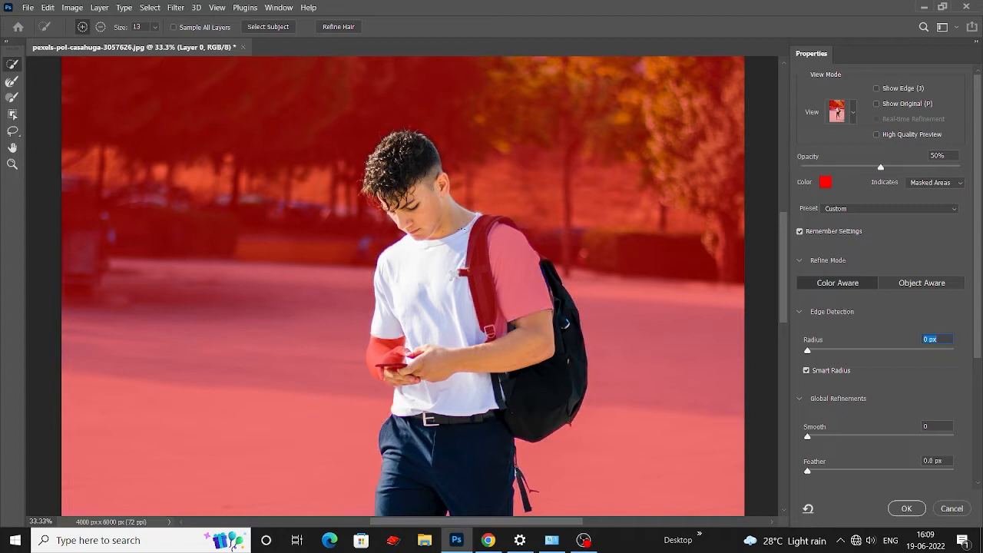
{"action": "left_click_drag", "start_coordinate": [471, 219], "coordinate": [488, 222]}
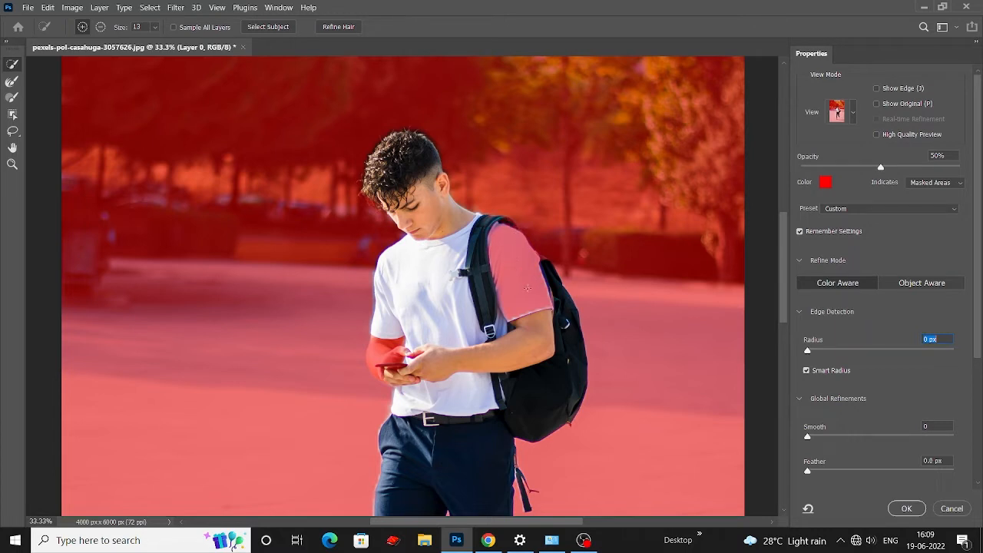
{"action": "left_click", "coordinate": [535, 323]}
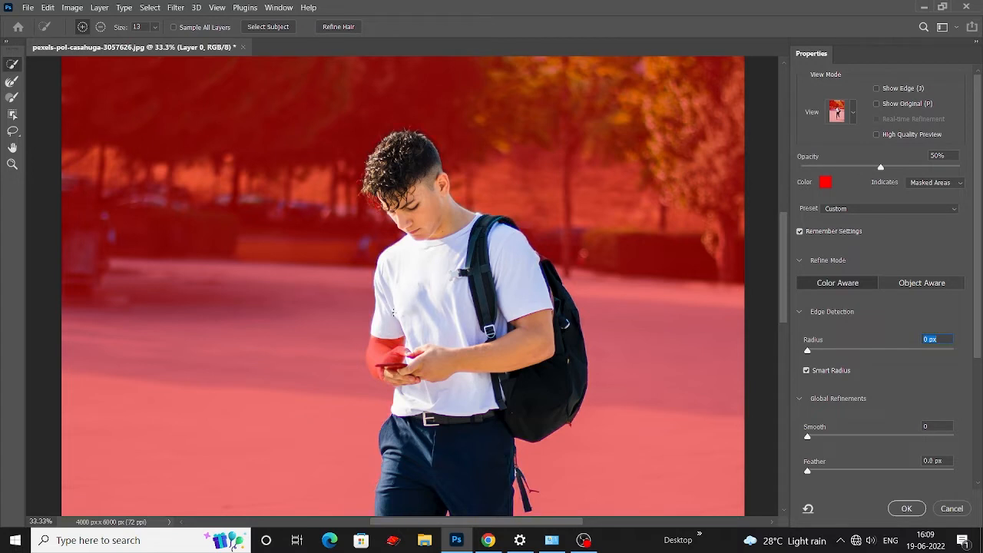
{"action": "left_click_drag", "start_coordinate": [384, 345], "coordinate": [384, 356]}
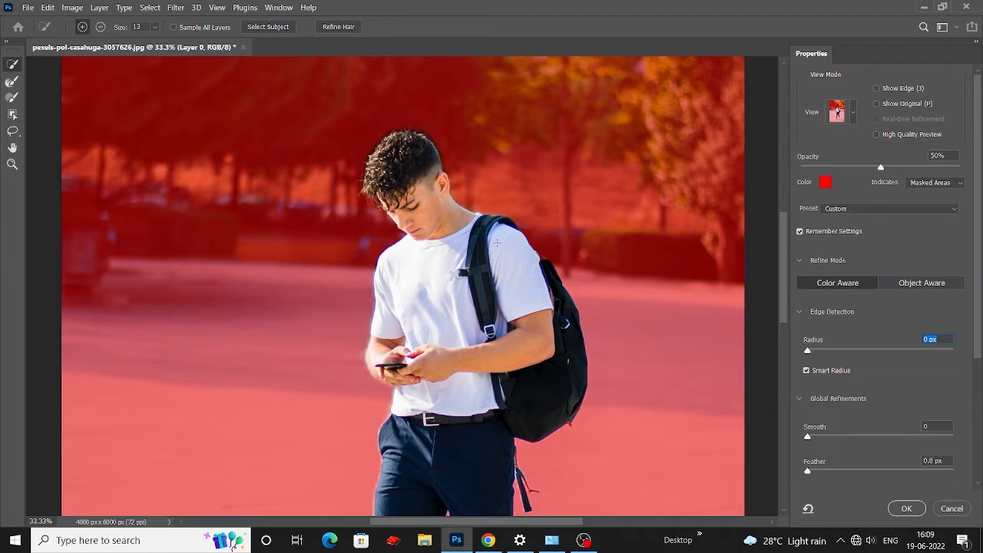
Step: Check the selection around the upper body and add the missed outer knee edge of the straight trouser leg
{"action": "key", "text": "ctrl+plus"}
{"action": "key", "text": "ctrl+plus"}
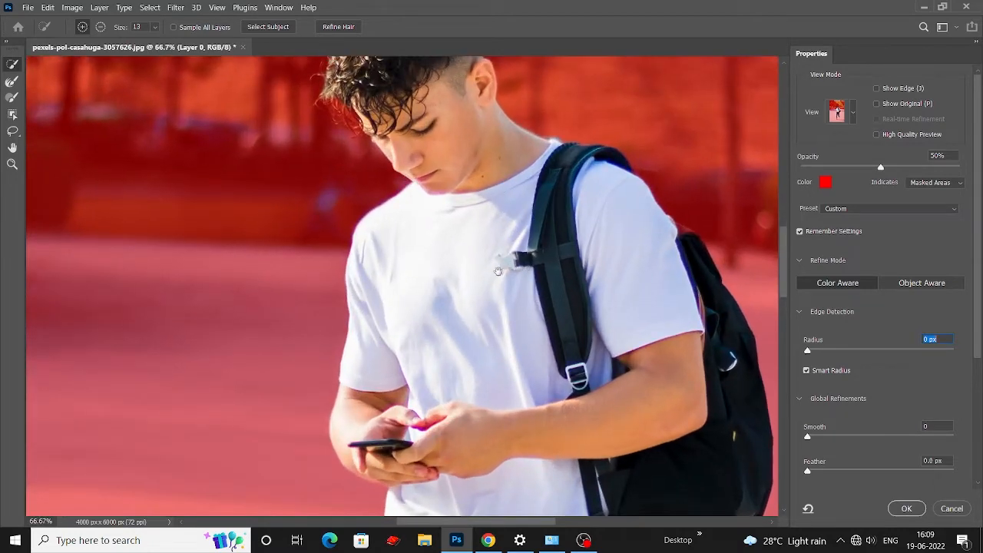
{"action": "left_click_drag", "start_coordinate": [498, 272], "coordinate": [459, 268]}
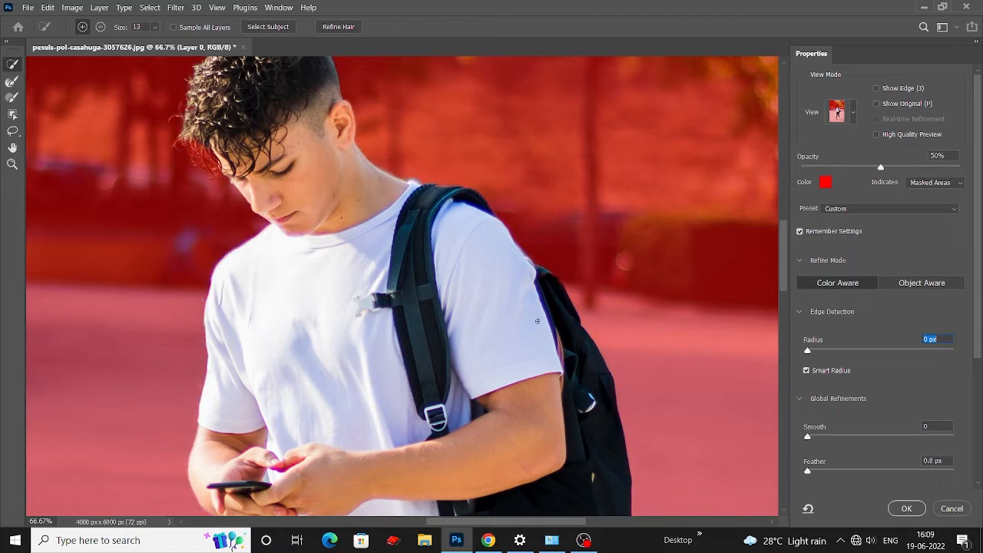
{"action": "key", "text": "ctrl+minus"}
{"action": "key", "text": "ctrl+minus"}
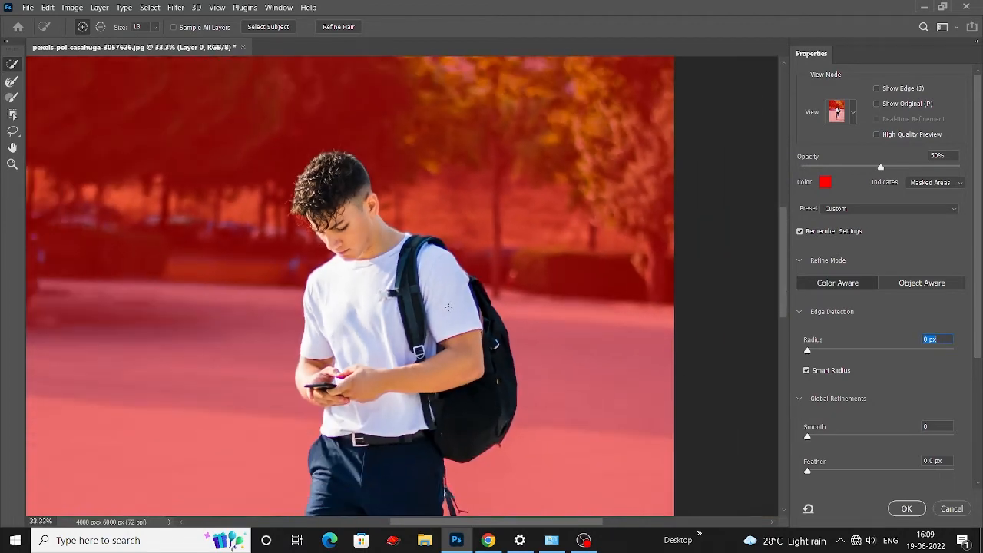
{"action": "scroll", "coordinate": [401, 304], "scroll_direction": "down", "scroll_amount": 8}
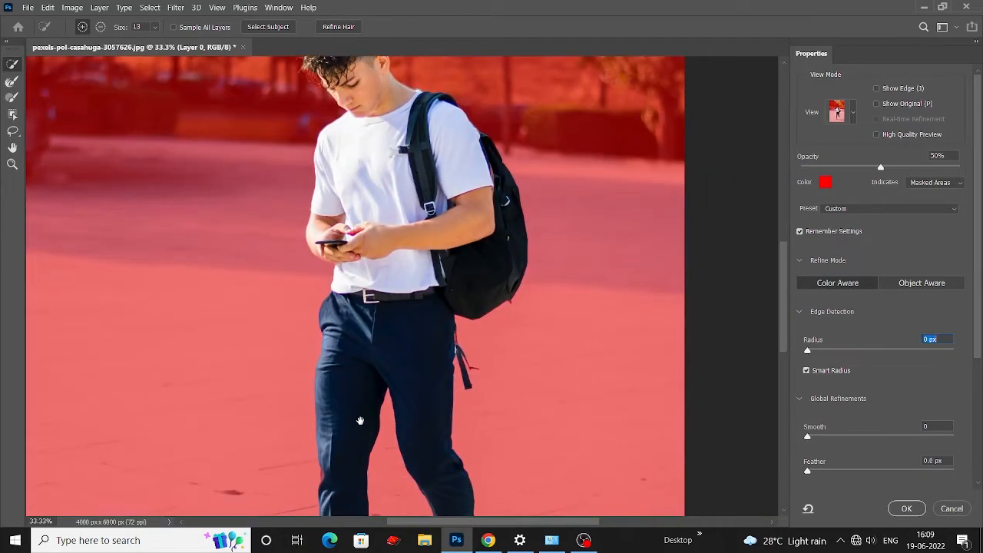
{"action": "left_click_drag", "start_coordinate": [377, 281], "coordinate": [334, 302]}
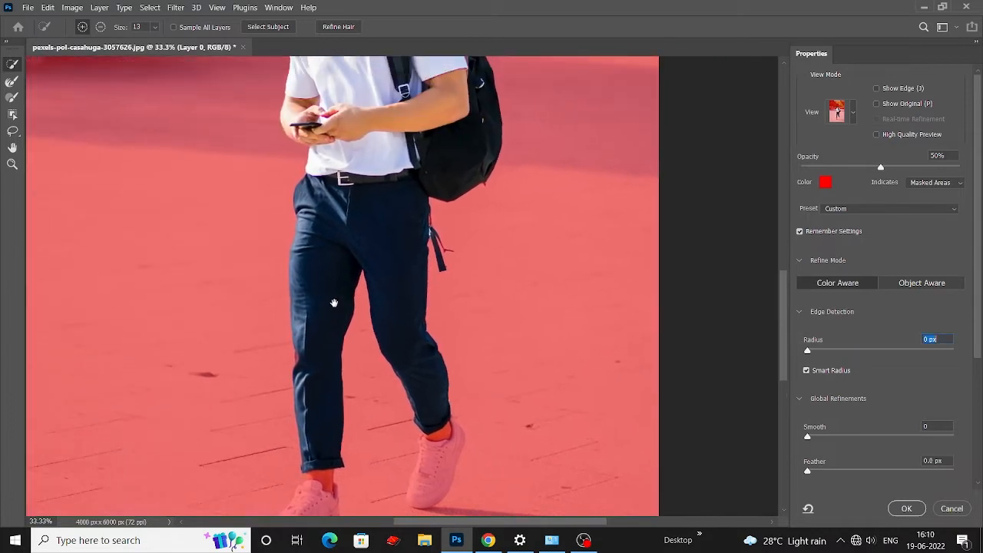
{"action": "left_click_drag", "start_coordinate": [304, 370], "coordinate": [326, 320]}
{"action": "key", "text": "ctrl+plus"}
{"action": "key", "text": "ctrl+plus"}
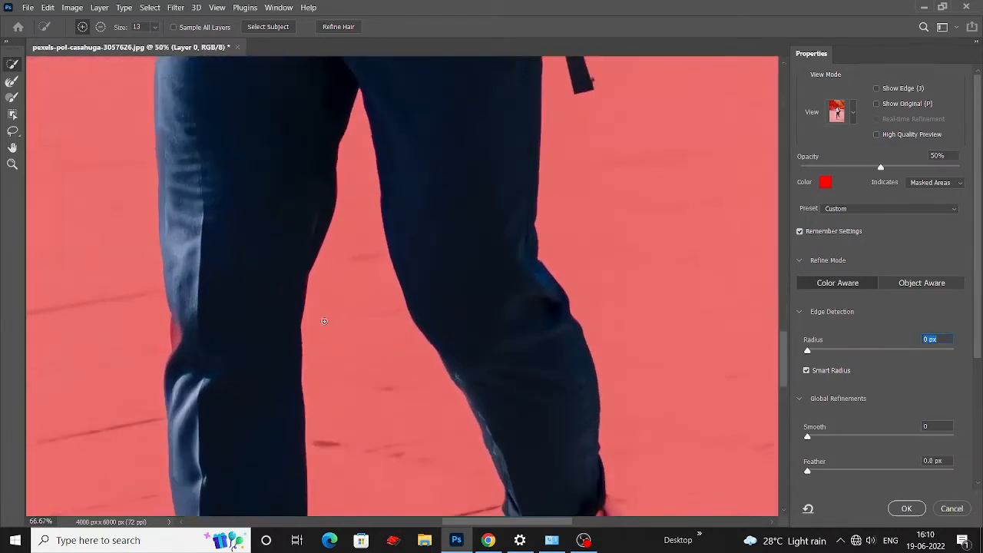
{"action": "mouse_move", "coordinate": [160, 255]}
{"action": "left_mouse_down"}
{"action": "mouse_move", "coordinate": [380, 176]}
{"action": "mouse_move", "coordinate": [357, 216]}
{"action": "mouse_move", "coordinate": [358, 197]}
{"action": "mouse_move", "coordinate": [359, 229]}
{"action": "left_mouse_up"}
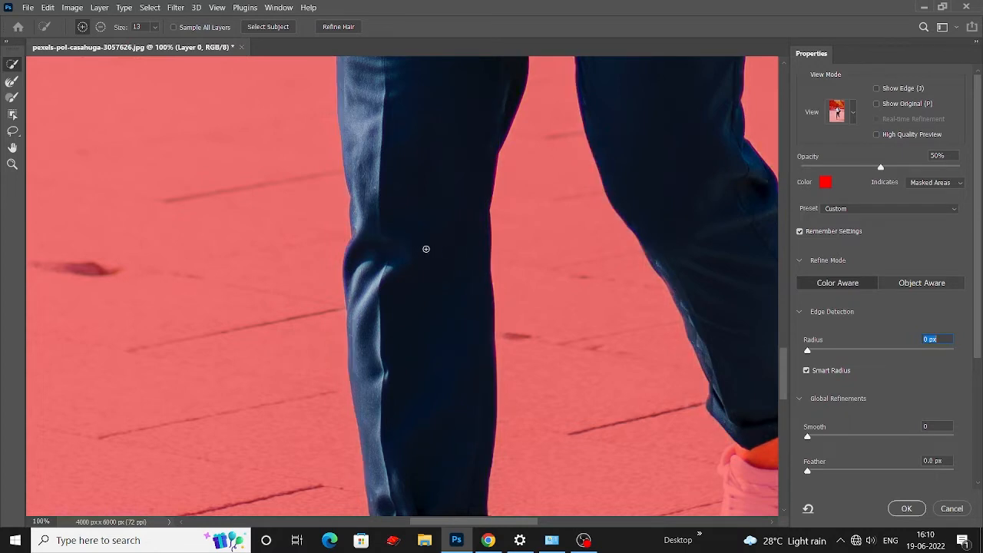
Step: Add the bare ankle and the whole white shoe of the foot planted on the ground to the selection
{"action": "left_click_drag", "start_coordinate": [412, 307], "coordinate": [368, 173]}
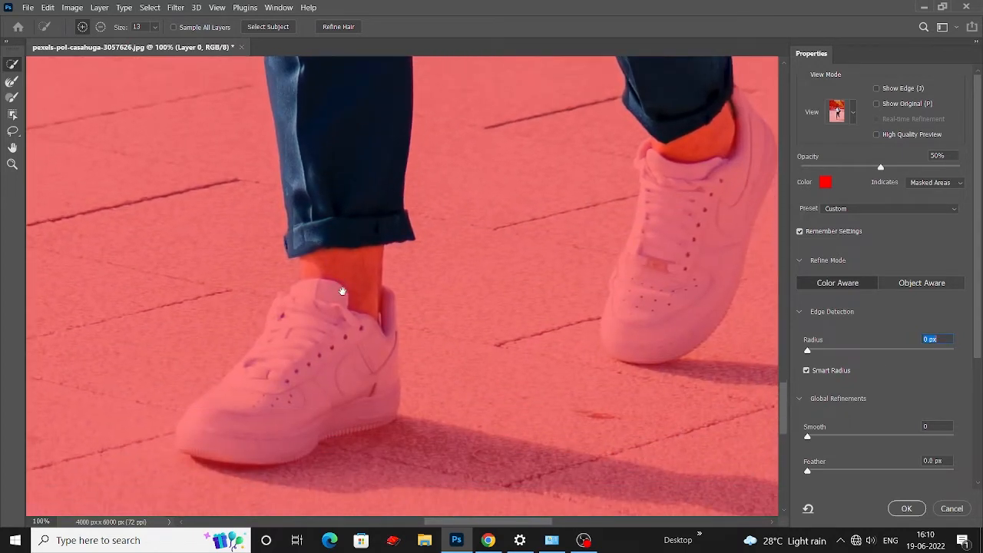
{"action": "mouse_move", "coordinate": [344, 252]}
{"action": "left_mouse_down"}
{"action": "mouse_move", "coordinate": [353, 352]}
{"action": "mouse_move", "coordinate": [337, 400]}
{"action": "mouse_move", "coordinate": [295, 409]}
{"action": "left_mouse_up"}
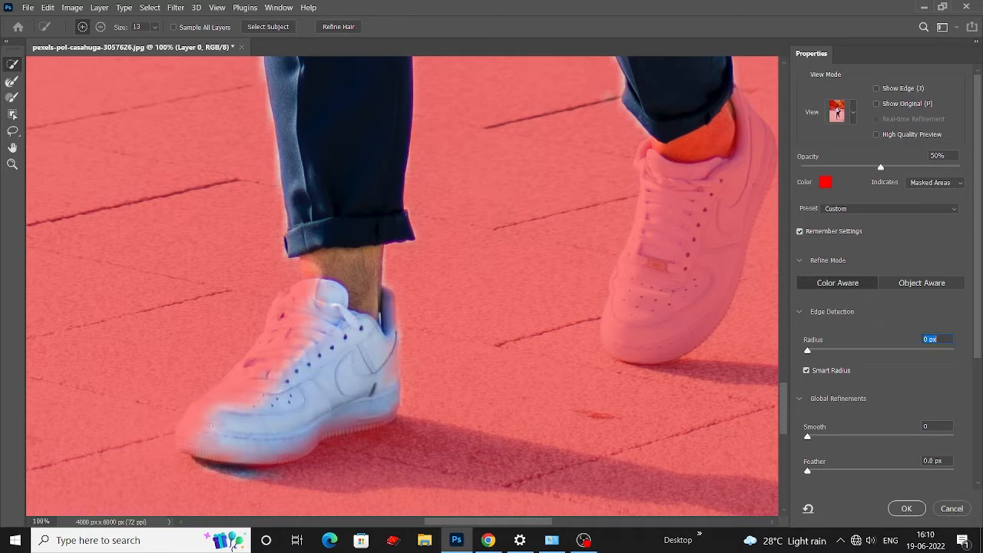
{"action": "mouse_move", "coordinate": [213, 425]}
{"action": "left_mouse_down"}
{"action": "mouse_move", "coordinate": [194, 420]}
{"action": "mouse_move", "coordinate": [231, 396]}
{"action": "left_mouse_up"}
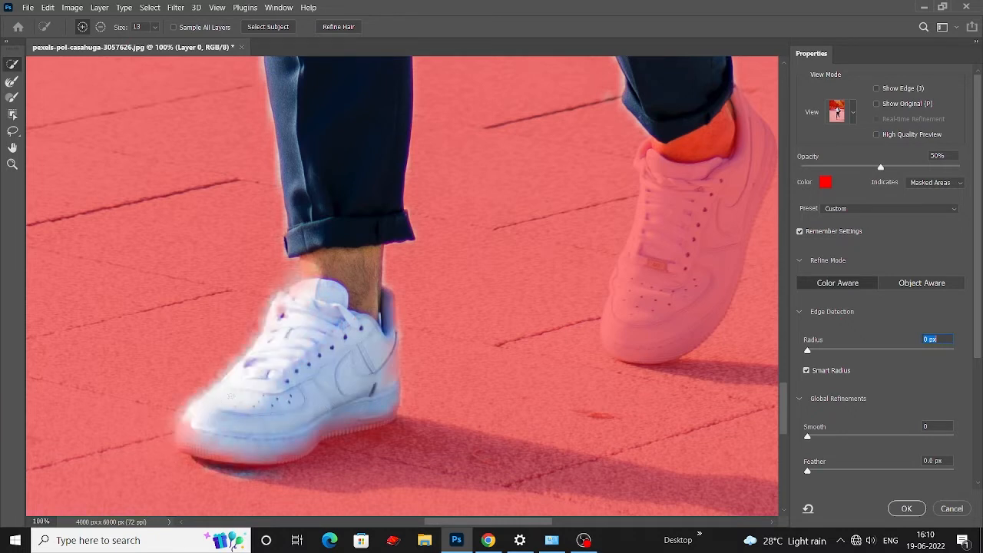
{"action": "mouse_move", "coordinate": [187, 430]}
{"action": "left_mouse_down"}
{"action": "mouse_move", "coordinate": [208, 447]}
{"action": "mouse_move", "coordinate": [308, 439]}
{"action": "mouse_move", "coordinate": [381, 416]}
{"action": "mouse_move", "coordinate": [393, 404]}
{"action": "mouse_move", "coordinate": [385, 396]}
{"action": "left_mouse_up"}
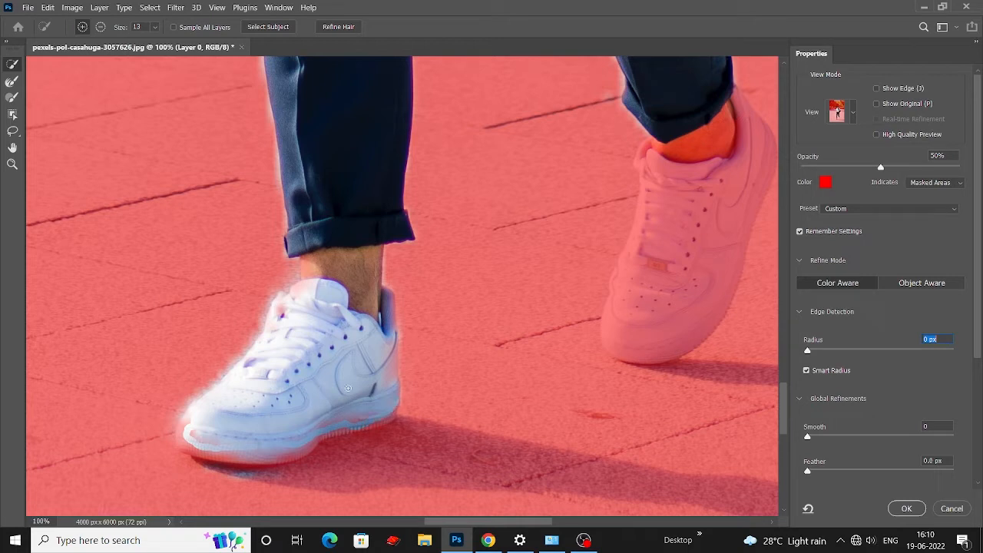
{"action": "mouse_move", "coordinate": [201, 412]}
{"action": "left_mouse_down"}
{"action": "mouse_move", "coordinate": [180, 437]}
{"action": "mouse_move", "coordinate": [185, 450]}
{"action": "mouse_move", "coordinate": [275, 447]}
{"action": "left_mouse_up"}
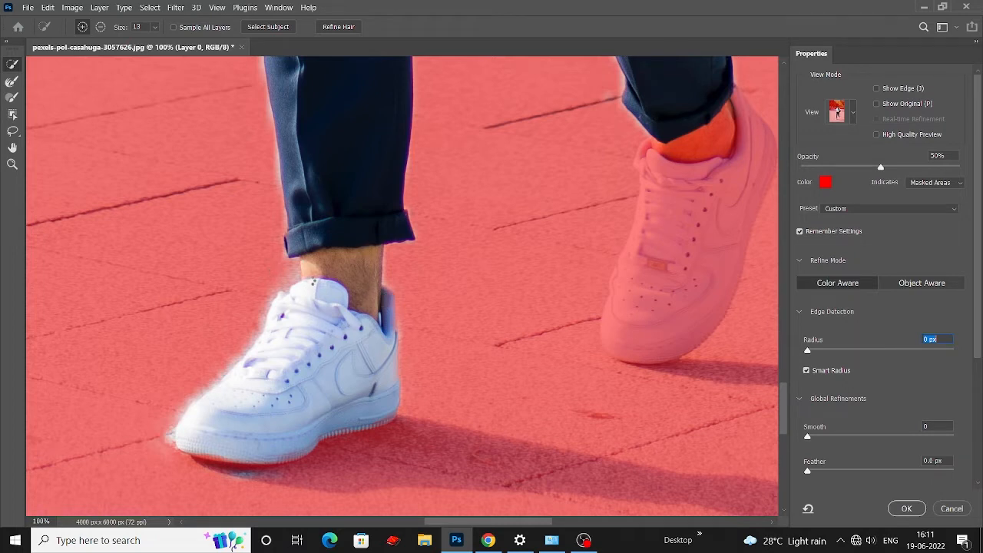
{"action": "left_click_drag", "start_coordinate": [378, 236], "coordinate": [383, 301]}
{"action": "left_click_drag", "start_coordinate": [374, 258], "coordinate": [379, 282]}
Step: Add the ankle and white shoe of the raised foot to the selection, including its toe, laces and heel edges
{"action": "left_click_drag", "start_coordinate": [509, 232], "coordinate": [324, 241]}
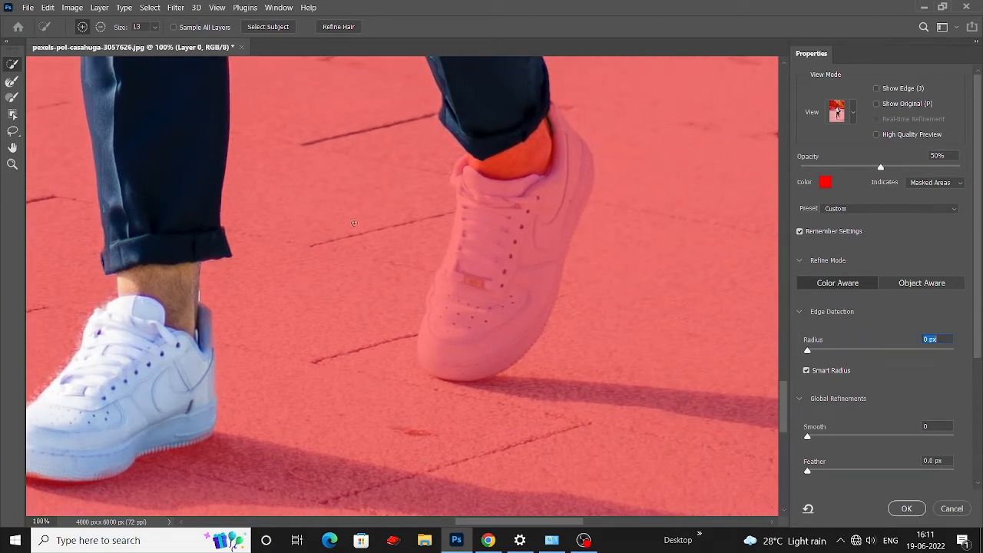
{"action": "left_click_drag", "start_coordinate": [501, 185], "coordinate": [420, 221]}
{"action": "mouse_move", "coordinate": [435, 149]}
{"action": "left_mouse_down"}
{"action": "mouse_move", "coordinate": [452, 207]}
{"action": "mouse_move", "coordinate": [436, 274]}
{"action": "left_mouse_up"}
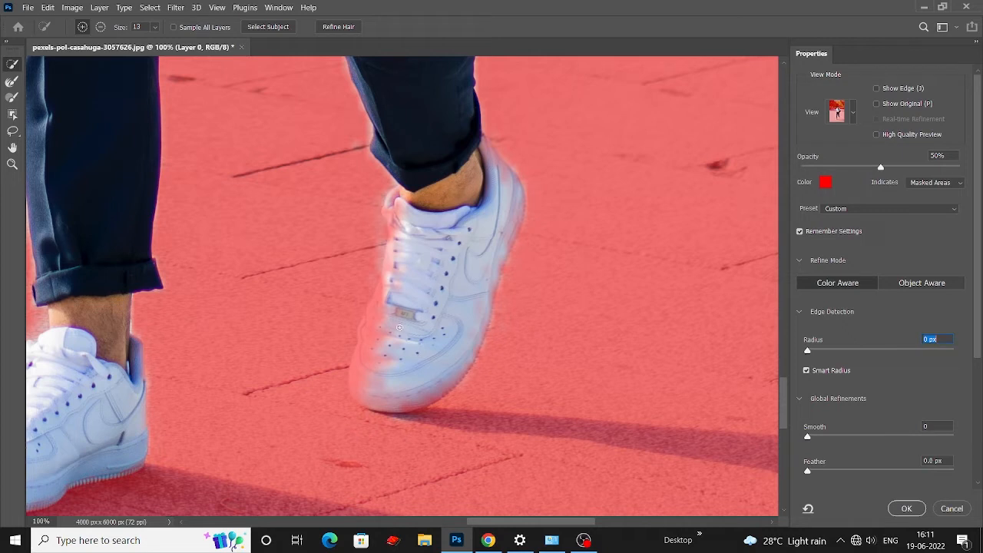
{"action": "mouse_move", "coordinate": [374, 371]}
{"action": "left_mouse_down"}
{"action": "mouse_move", "coordinate": [368, 401]}
{"action": "mouse_move", "coordinate": [391, 404]}
{"action": "mouse_move", "coordinate": [427, 388]}
{"action": "mouse_move", "coordinate": [463, 355]}
{"action": "mouse_move", "coordinate": [491, 290]}
{"action": "left_mouse_up"}
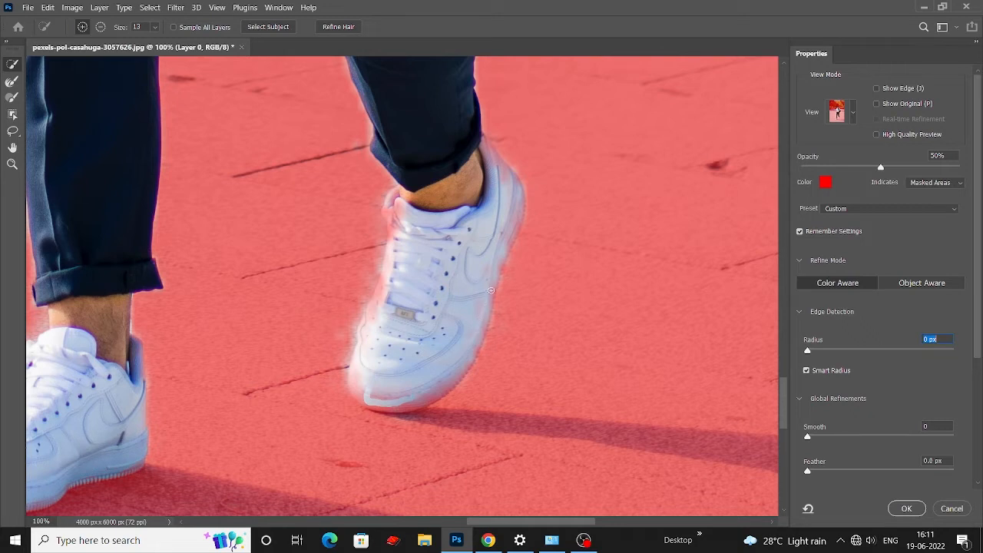
{"action": "left_click_drag", "start_coordinate": [491, 290], "coordinate": [497, 274]}
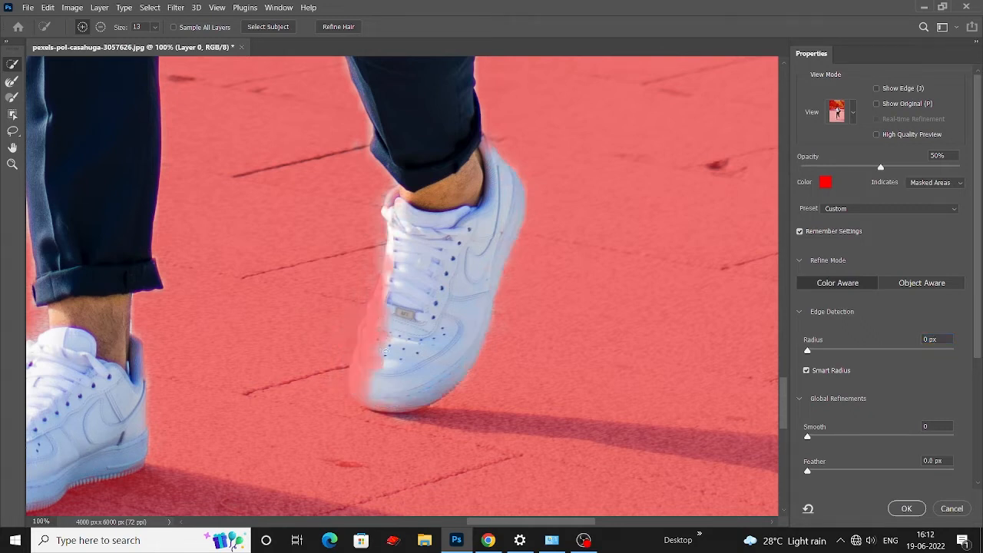
{"action": "mouse_move", "coordinate": [383, 349]}
{"action": "left_mouse_down"}
{"action": "mouse_move", "coordinate": [387, 303]}
{"action": "mouse_move", "coordinate": [400, 286]}
{"action": "mouse_move", "coordinate": [370, 345]}
{"action": "mouse_move", "coordinate": [384, 346]}
{"action": "mouse_move", "coordinate": [387, 277]}
{"action": "left_mouse_up"}
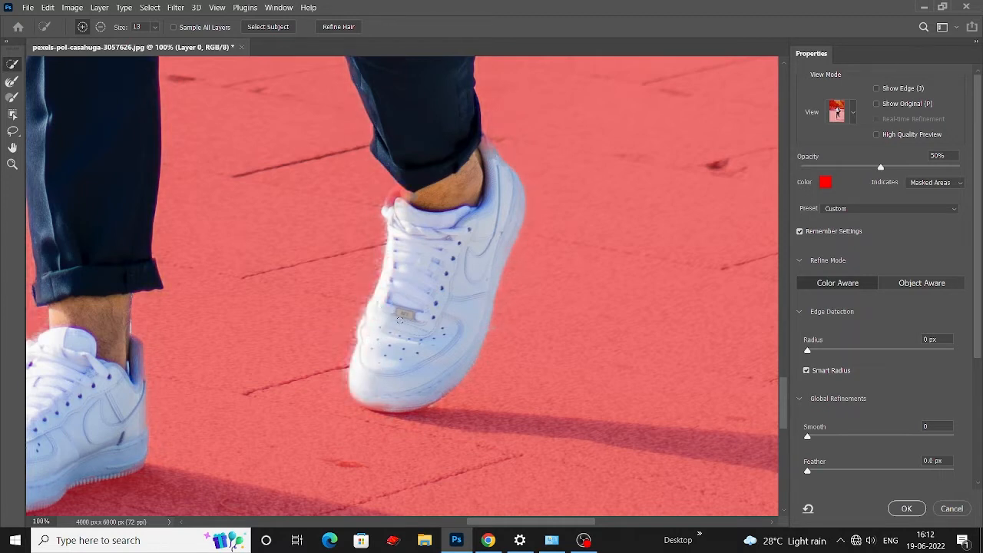
{"action": "left_click_drag", "start_coordinate": [473, 133], "coordinate": [485, 149]}
{"action": "scroll", "coordinate": [421, 303], "scroll_direction": "down", "scroll_amount": 2}
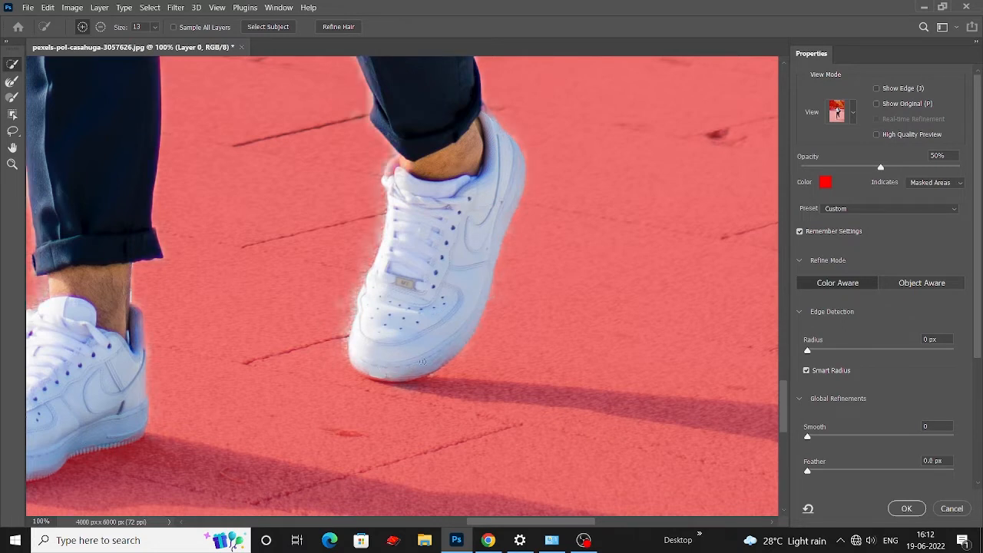
{"action": "key", "text": "ctrl+minus"}
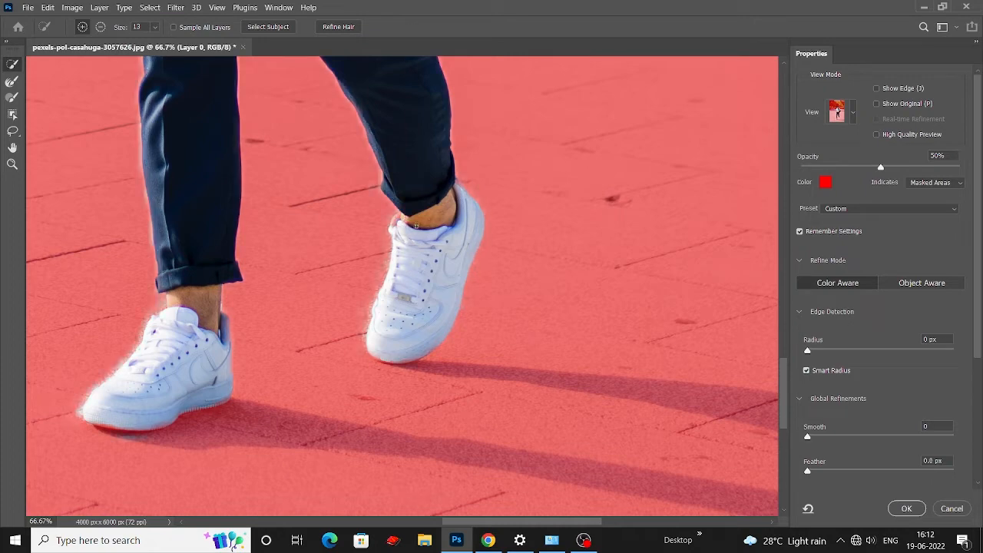
Step: Add the missed collar edge beside the tongue of the raised shoe to the selection
{"action": "key", "text": "ctrl+plus"}
{"action": "key", "text": "ctrl+plus"}
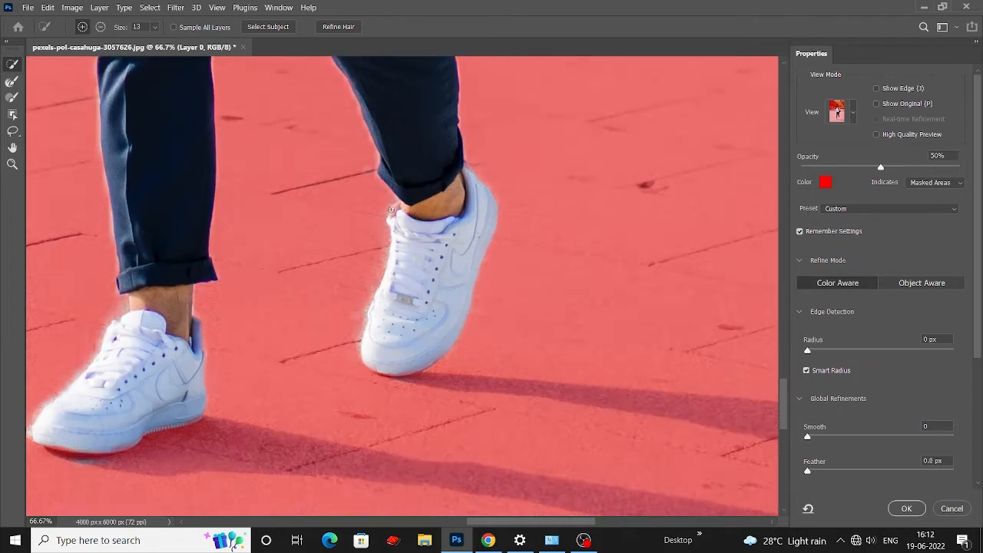
{"action": "scroll", "coordinate": [431, 183], "scroll_direction": "up", "scroll_amount": 3}
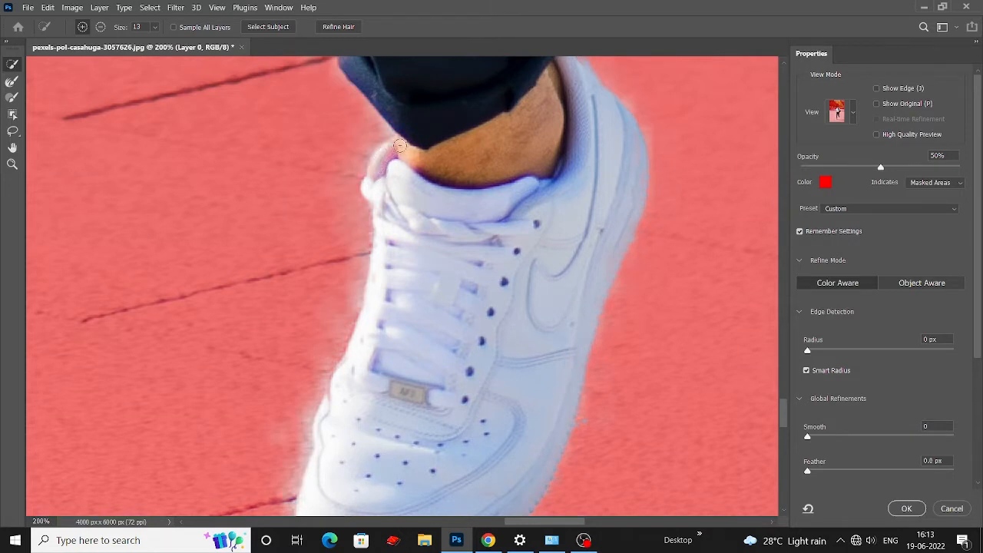
{"action": "left_click_drag", "start_coordinate": [380, 174], "coordinate": [379, 189]}
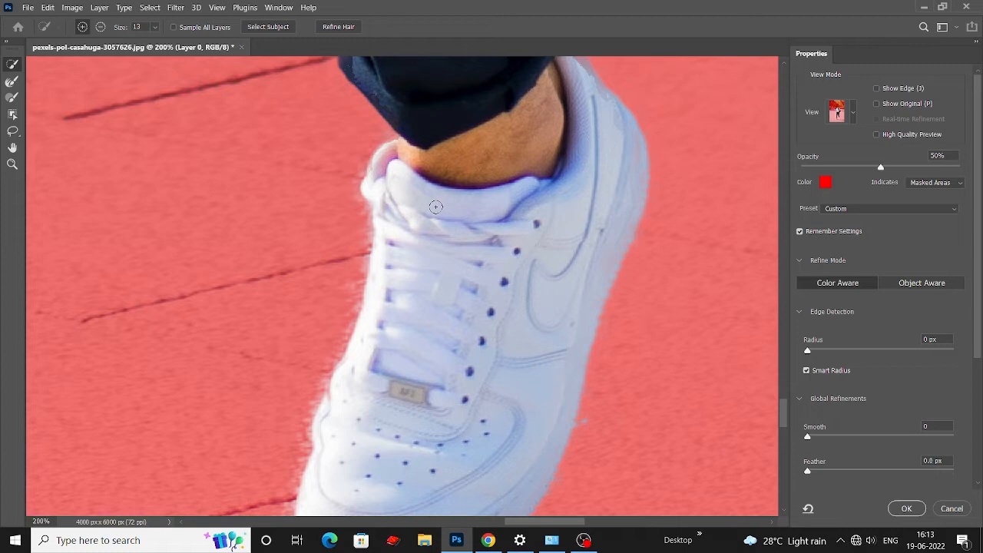
Step: Set the edge detection radius to 8 px and turn on the edge display
{"action": "key", "text": "ctrl+minus"}
{"action": "key", "text": "ctrl+minus"}
{"action": "key", "text": "ctrl+minus"}
{"action": "key", "text": "ctrl+minus"}
{"action": "key", "text": "ctrl+minus"}
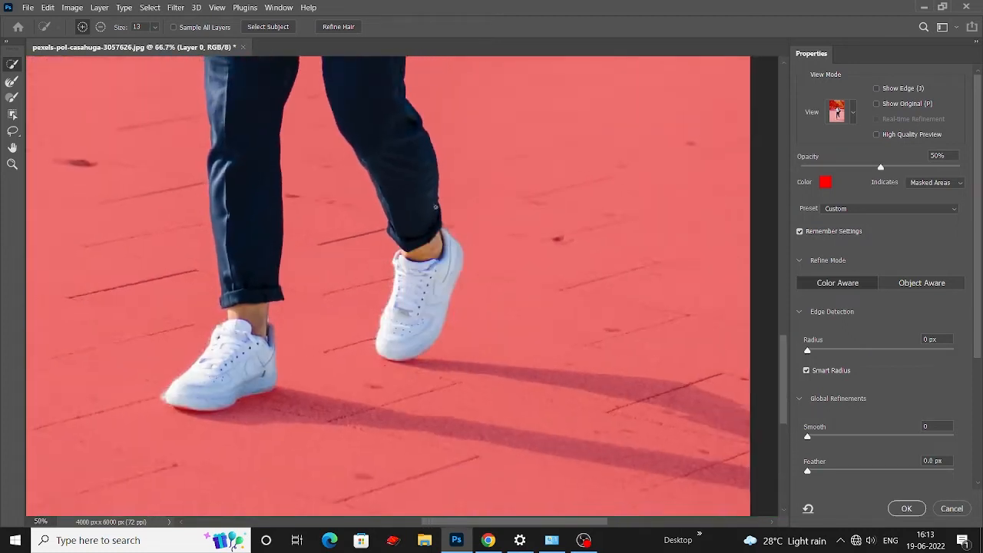
{"action": "key", "text": "ctrl+minus"}
{"action": "key", "text": "ctrl+minus"}
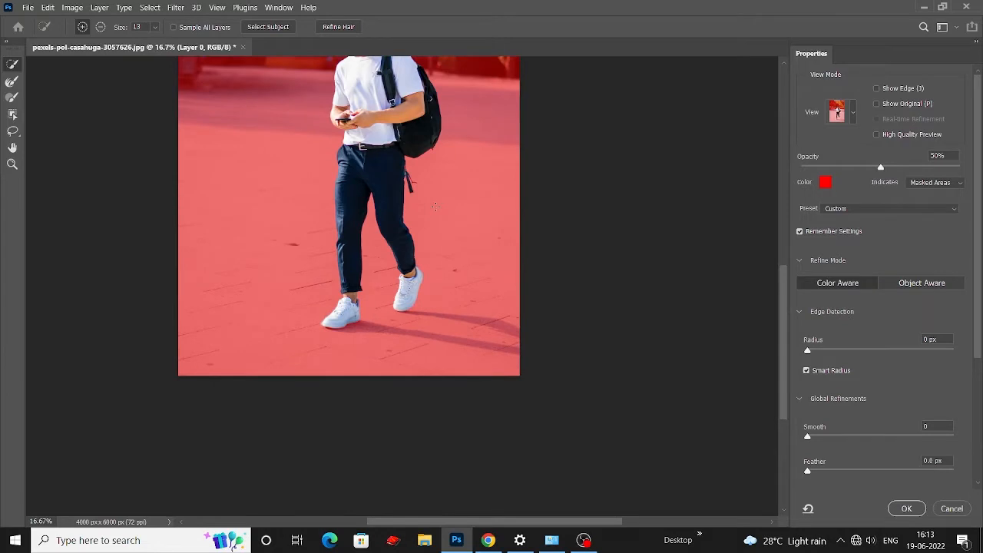
{"action": "key", "text": "ctrl+minus"}
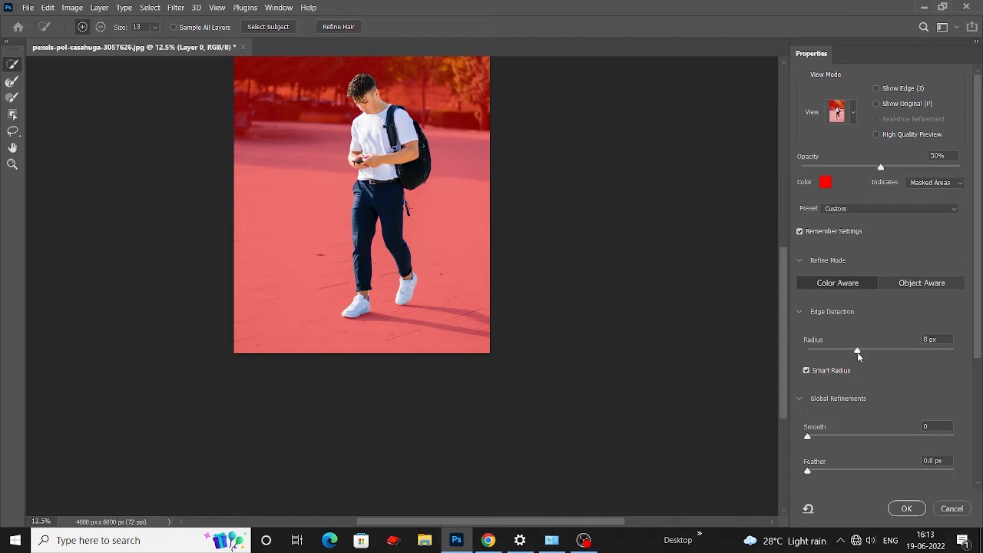
{"action": "left_click_drag", "start_coordinate": [856, 351], "coordinate": [858, 352]}
{"action": "left_click", "coordinate": [877, 89]}
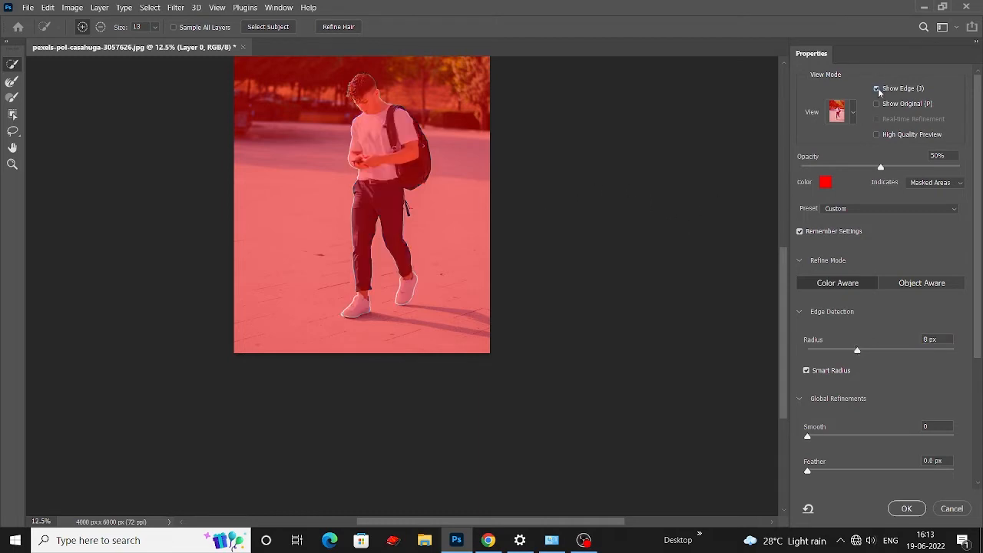
Step: Examine the detected edge around the legs, shoes, head and backpack, and turn the edge display off
{"action": "key", "text": "ctrl+plus"}
{"action": "key", "text": "ctrl+plus"}
{"action": "key", "text": "ctrl+plus"}
{"action": "key", "text": "ctrl+plus"}
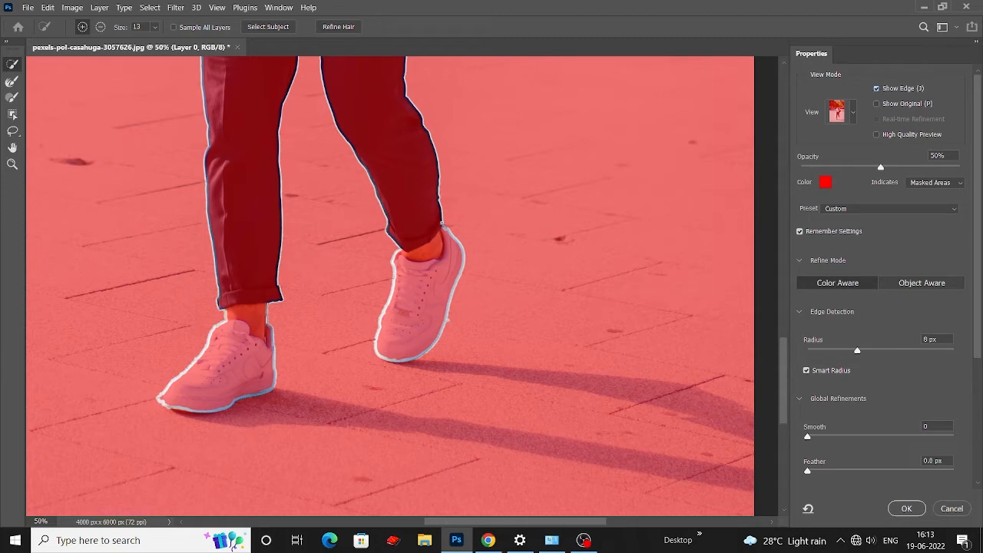
{"action": "scroll", "coordinate": [442, 223], "scroll_direction": "up", "scroll_amount": 2}
{"action": "left_click_drag", "start_coordinate": [350, 175], "coordinate": [404, 430]}
{"action": "left_click_drag", "start_coordinate": [404, 153], "coordinate": [420, 396]}
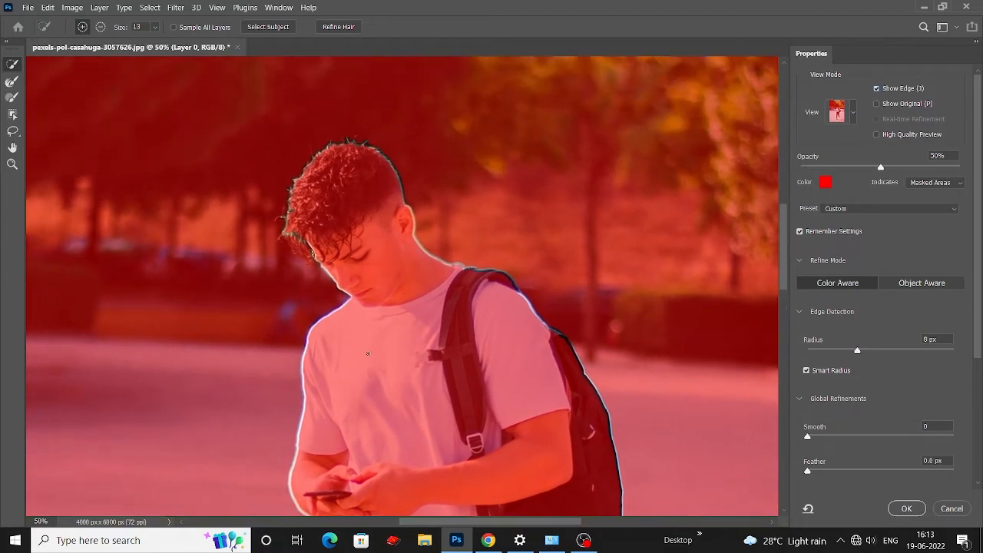
{"action": "left_click_drag", "start_coordinate": [341, 222], "coordinate": [396, 228]}
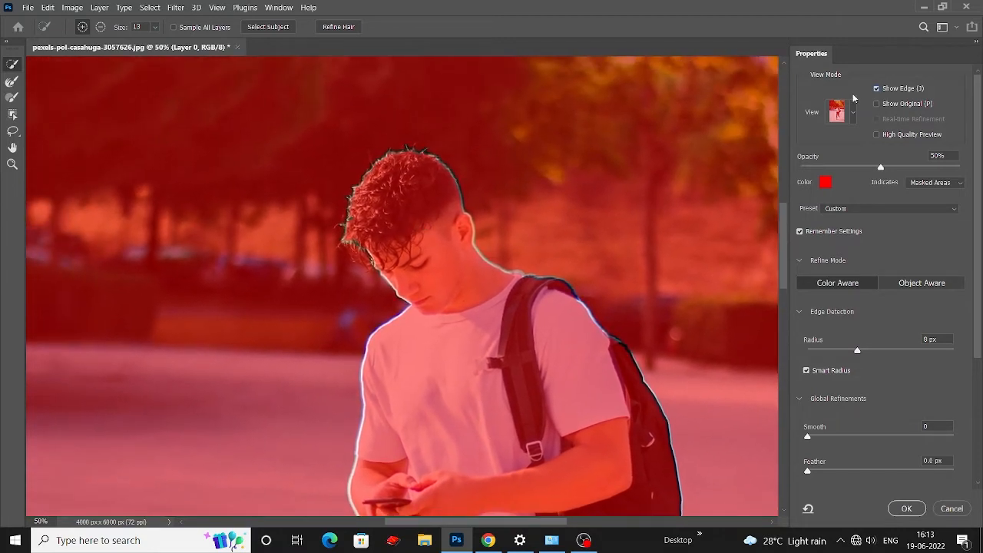
{"action": "left_click", "coordinate": [877, 88]}
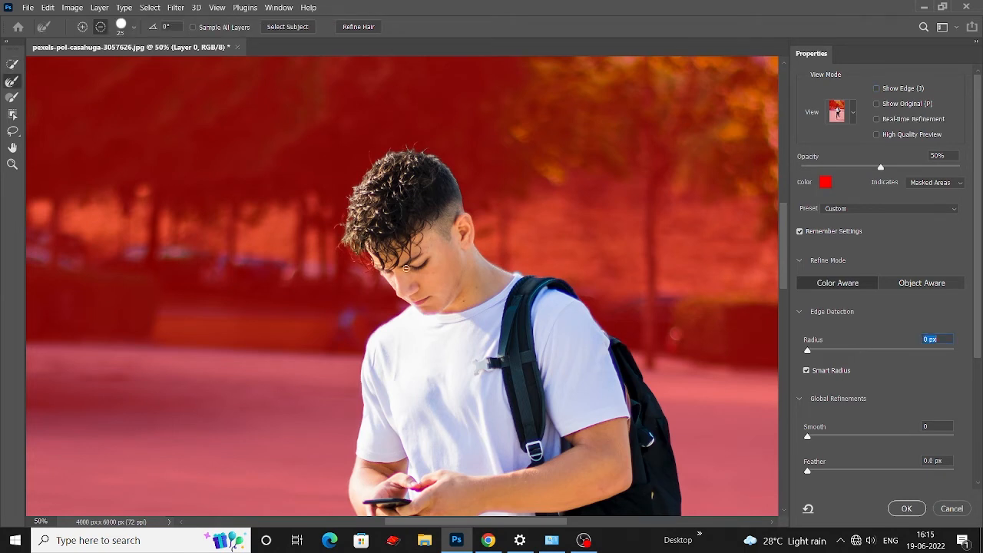
Step: Set the edge detection radius to 8 px while displaying the edge, and return to the normal overlay view
{"action": "left_click", "coordinate": [12, 66]}
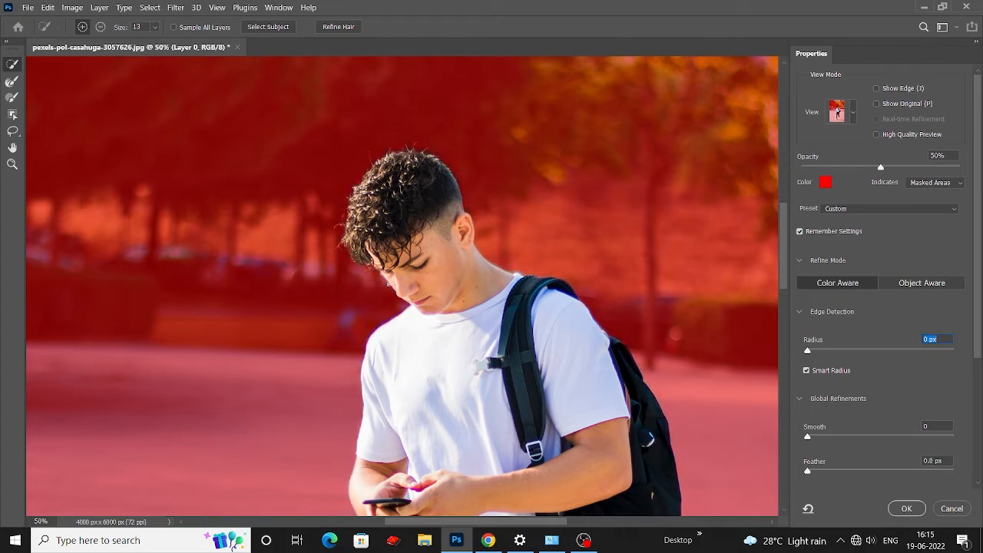
{"action": "left_click", "coordinate": [878, 89]}
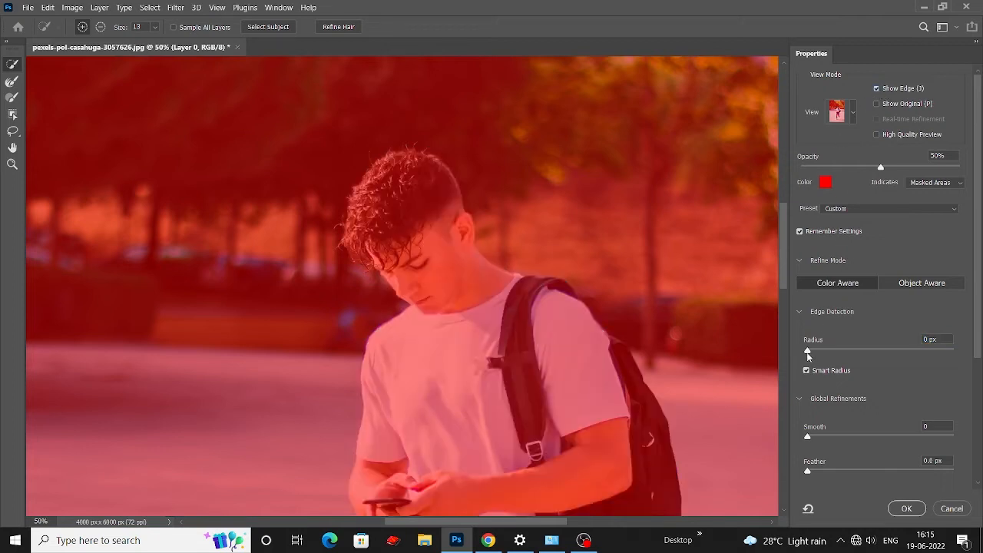
{"action": "left_click_drag", "start_coordinate": [808, 352], "coordinate": [863, 351]}
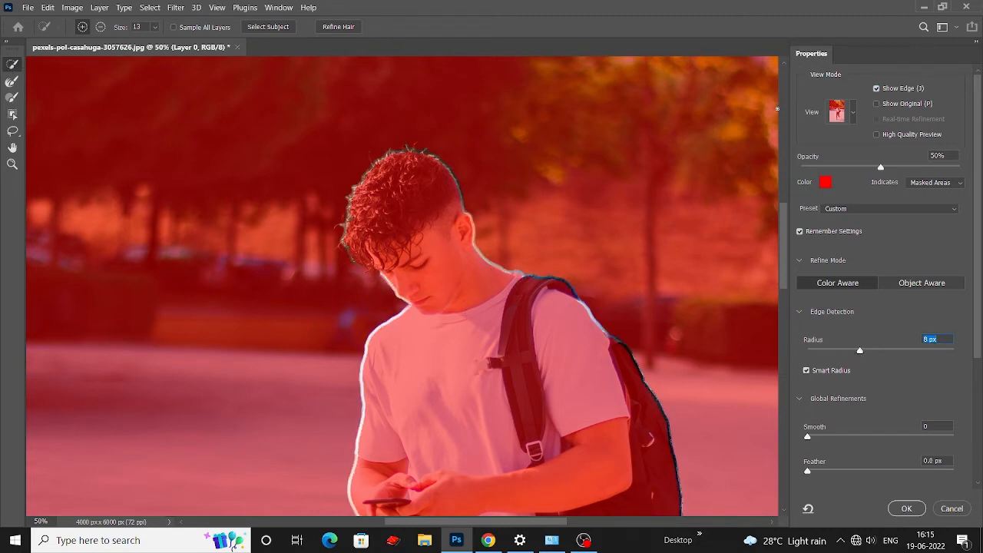
{"action": "left_click", "coordinate": [879, 90]}
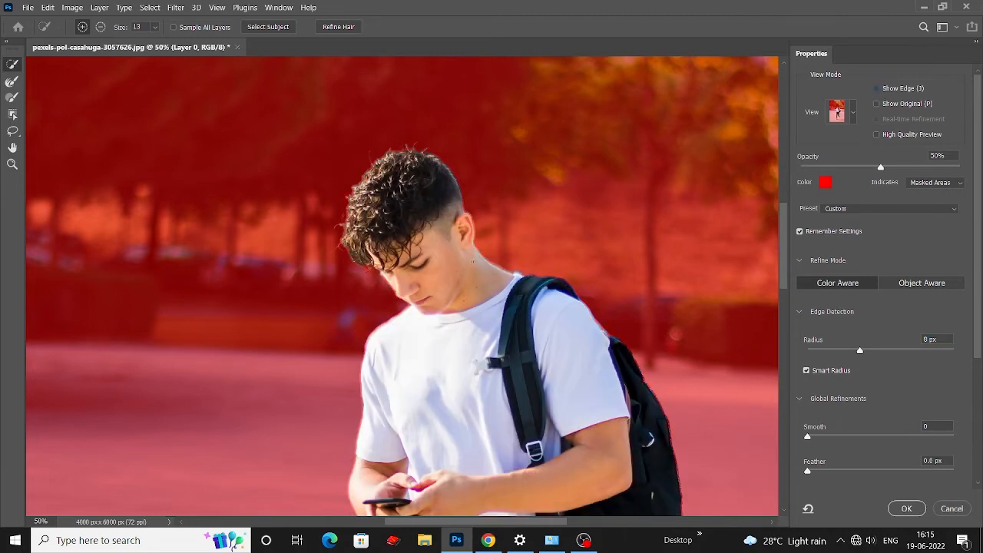
{"action": "scroll", "coordinate": [472, 262], "scroll_direction": "down", "scroll_amount": 2}
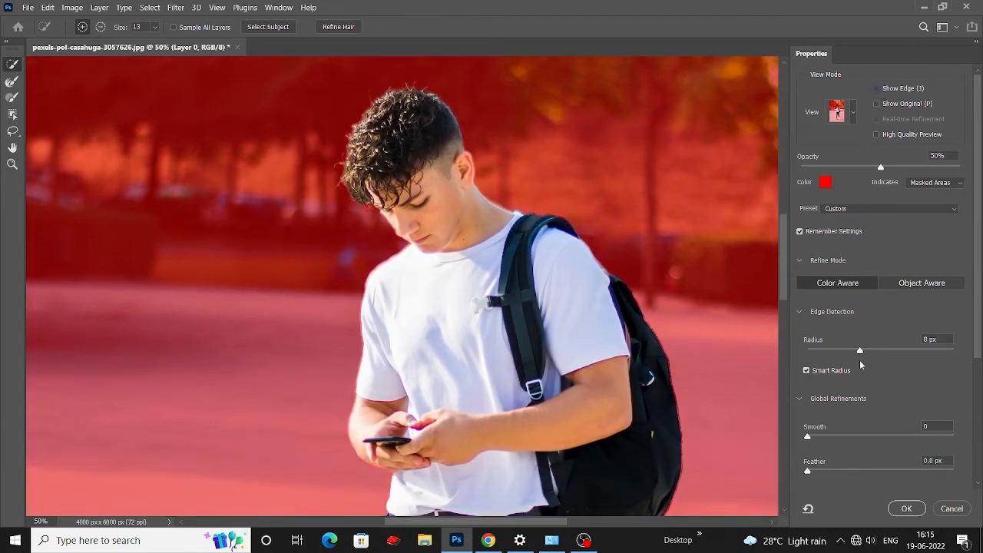
Step: Output the refined selection as a new layer with a layer mask, keeping Decontaminate Colors on
{"action": "scroll", "coordinate": [859, 360], "scroll_direction": "down", "scroll_amount": 5}
{"action": "scroll", "coordinate": [847, 332], "scroll_direction": "down", "scroll_amount": 1}
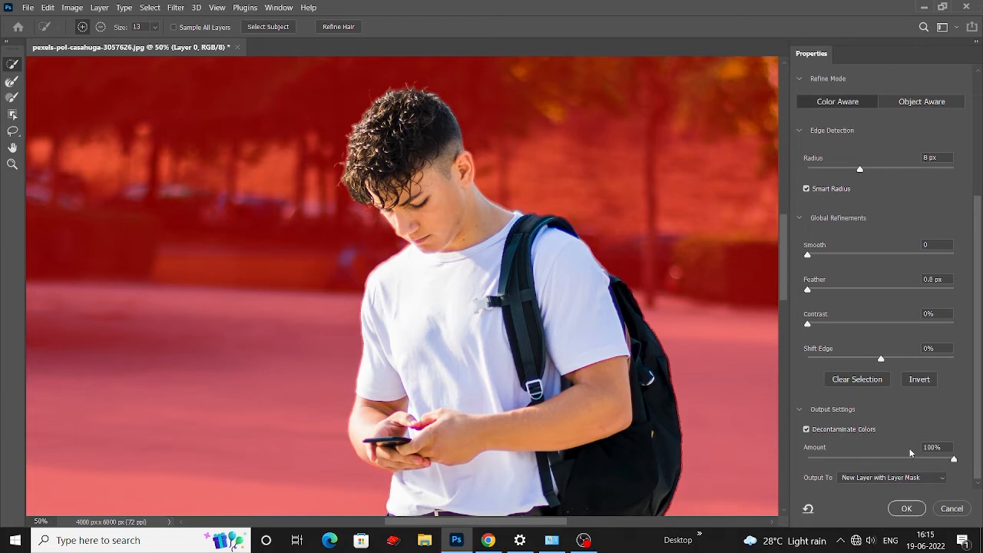
{"action": "left_click", "coordinate": [880, 478]}
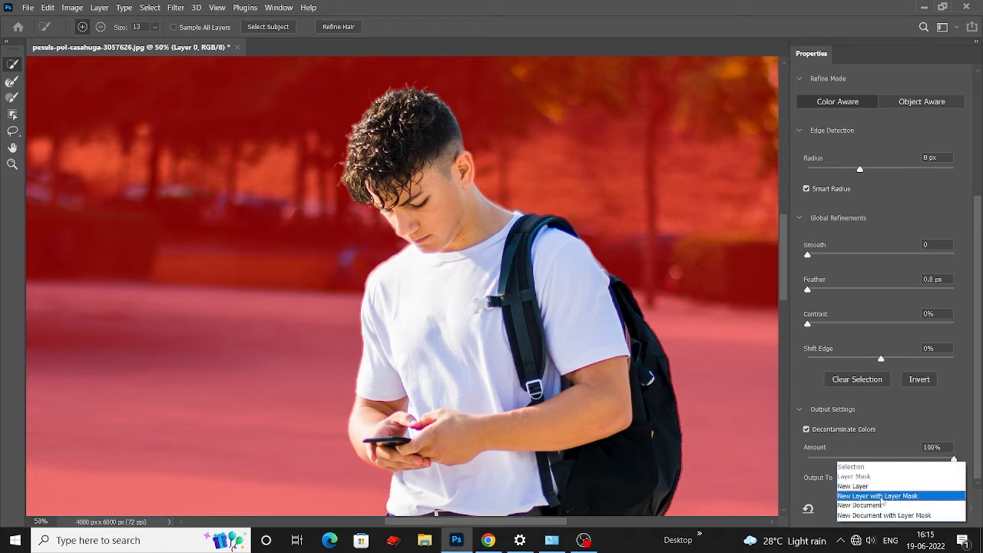
{"action": "left_click", "coordinate": [826, 518]}
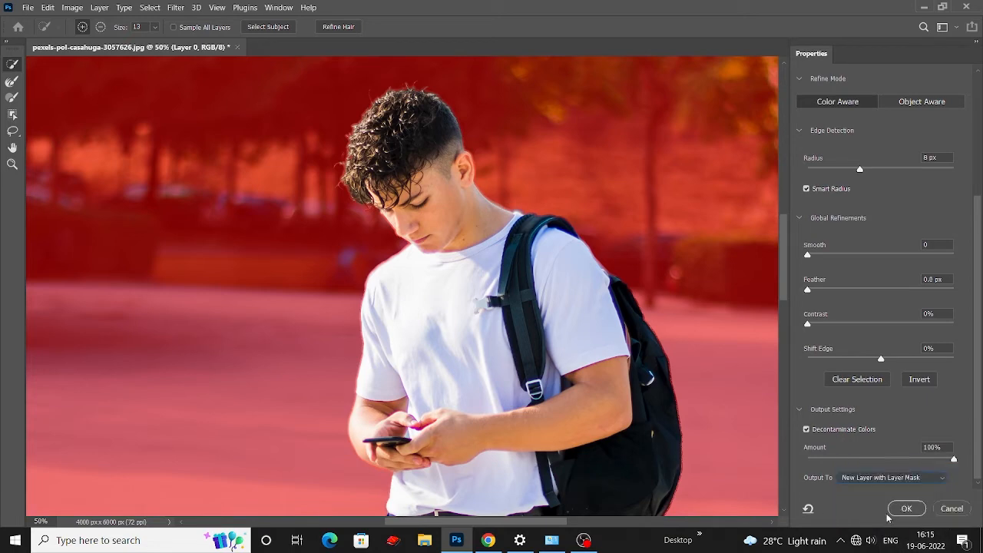
{"action": "left_click", "coordinate": [905, 509]}
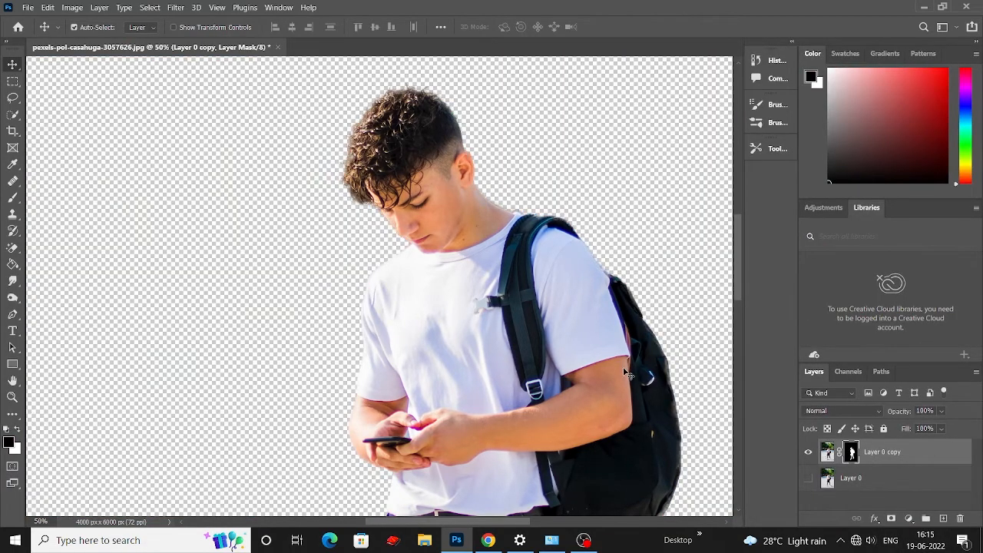
Step: Display the layer mask of Layer 0 copy on its own in the canvas and activate the Brush tool
{"action": "scroll", "coordinate": [614, 360], "scroll_direction": "down", "scroll_amount": 1}
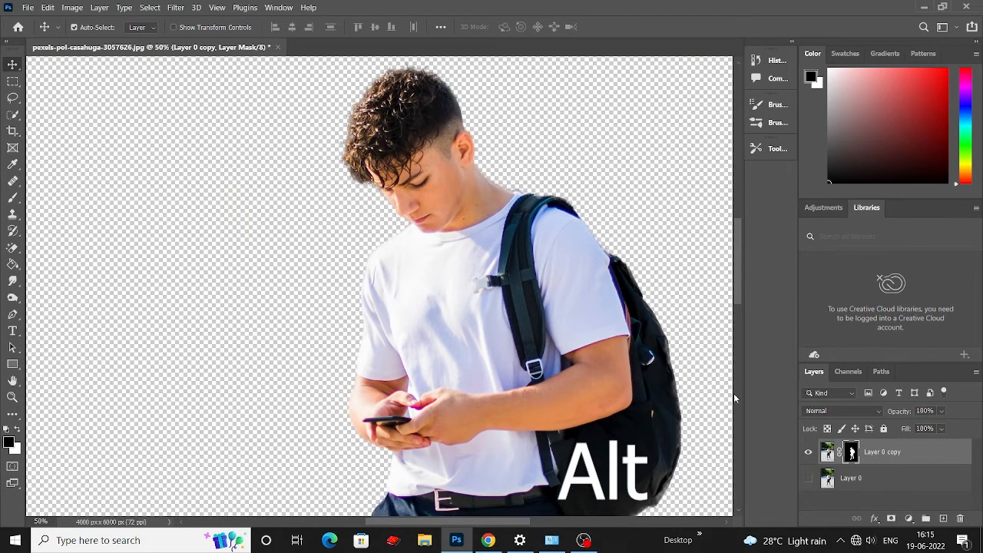
{"action": "left_click", "coordinate": [852, 455], "text": "alt"}
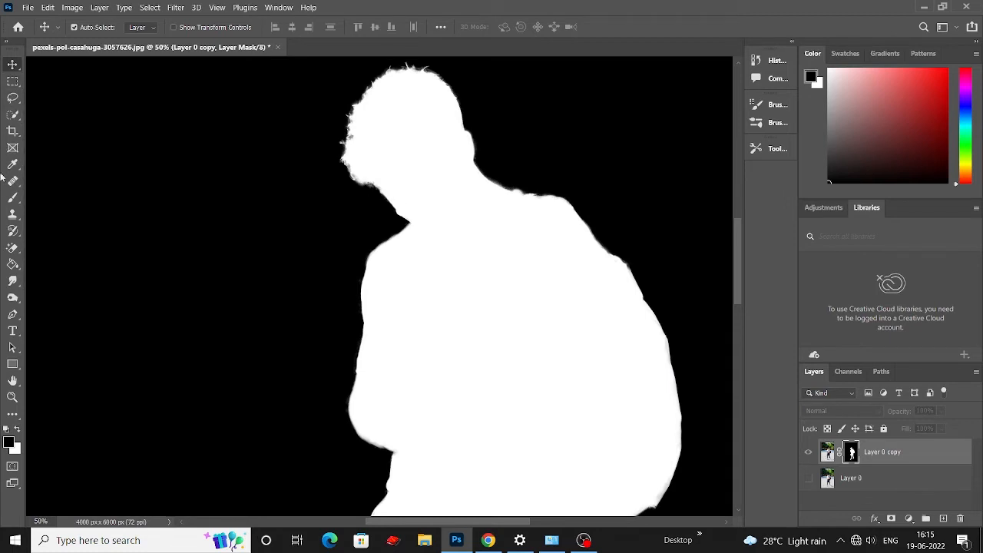
{"action": "left_click", "coordinate": [13, 199]}
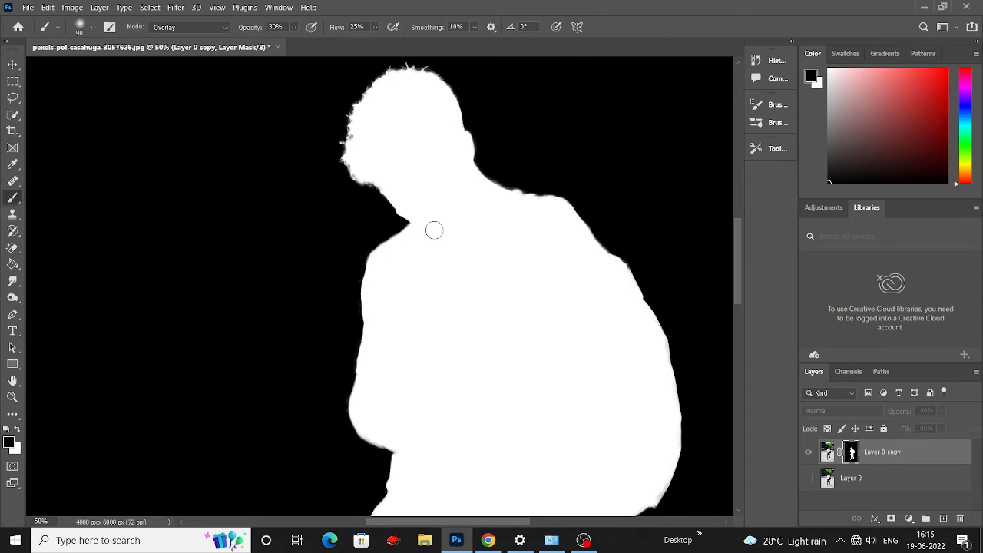
Step: Set the Overlay-mode brush to 35% flow and 35% opacity
{"action": "scroll", "coordinate": [442, 231], "scroll_direction": "down", "scroll_amount": 5}
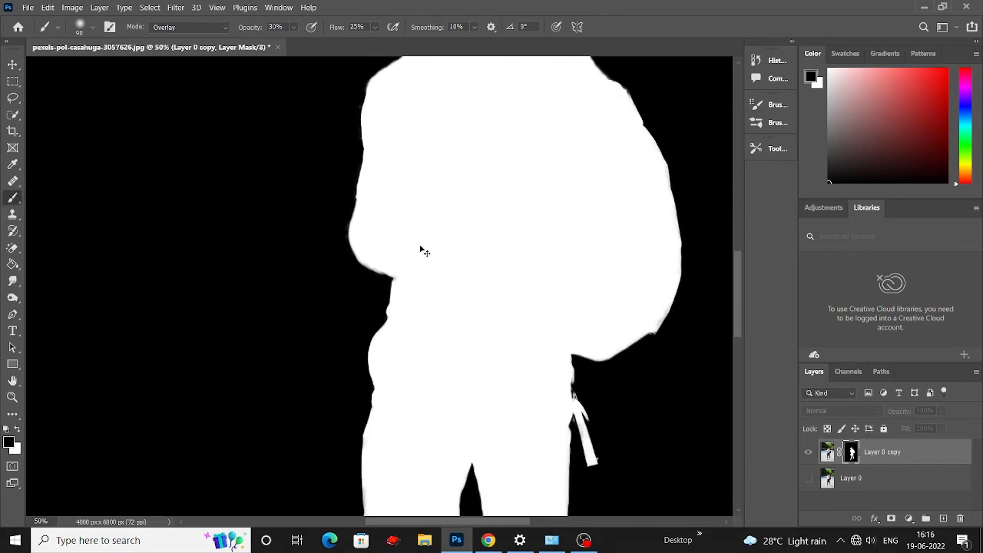
{"action": "scroll", "coordinate": [420, 245], "scroll_direction": "down", "scroll_amount": 3, "text": "alt"}
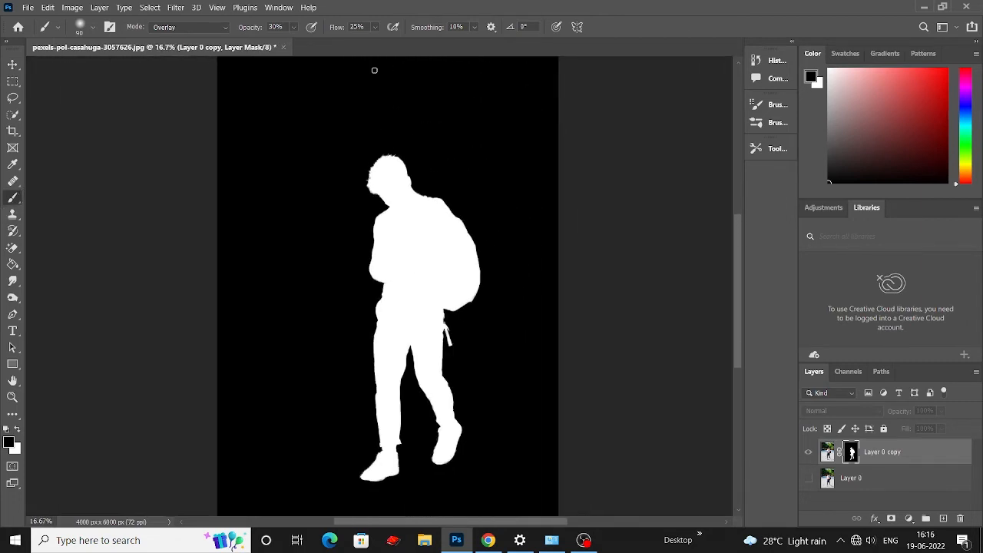
{"action": "left_click", "coordinate": [375, 27]}
{"action": "left_click_drag", "start_coordinate": [389, 44], "coordinate": [387, 44]}
{"action": "left_click", "coordinate": [294, 28]}
{"action": "left_click_drag", "start_coordinate": [297, 43], "coordinate": [302, 43]}
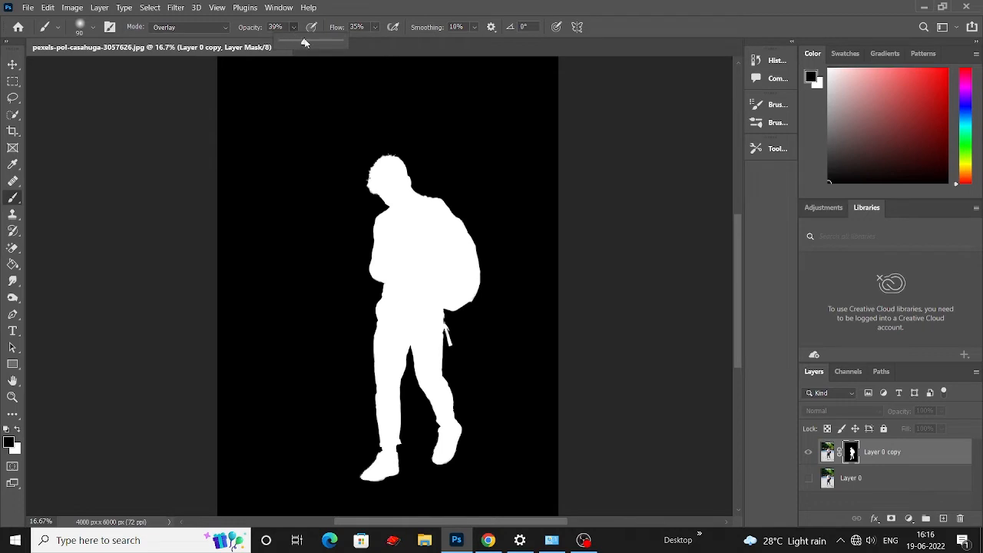
Step: Examine the outline of the layer mask from the head down to the shoes for soft grey edges
{"action": "key", "text": "ctrl+plus"}
{"action": "key", "text": "ctrl+plus"}
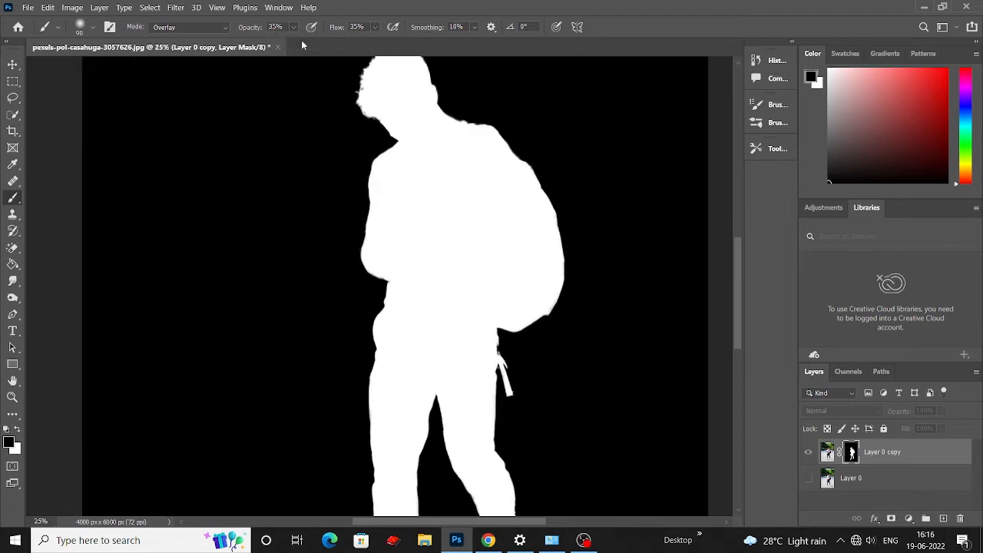
{"action": "scroll", "coordinate": [330, 82], "scroll_direction": "up", "scroll_amount": 1}
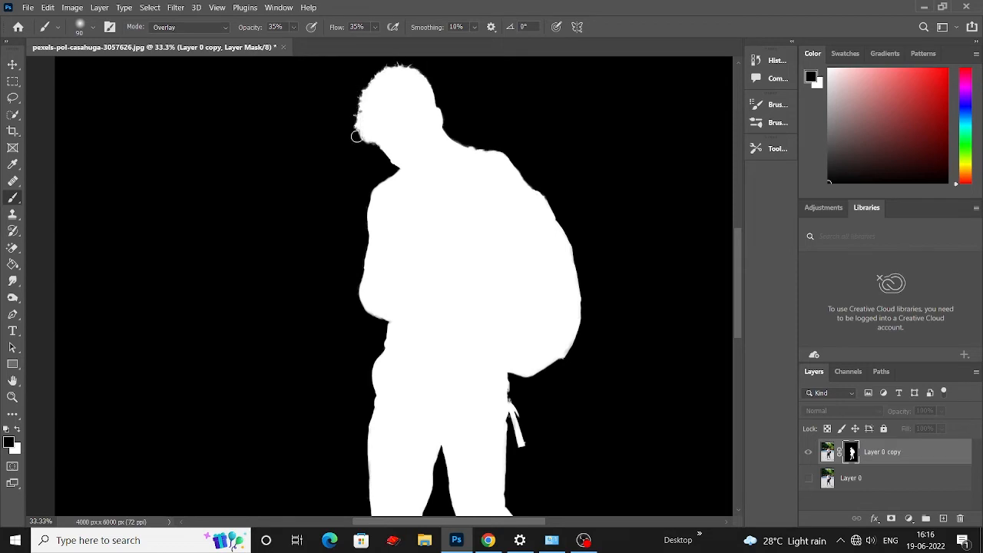
{"action": "scroll", "coordinate": [372, 152], "scroll_direction": "down", "scroll_amount": 1}
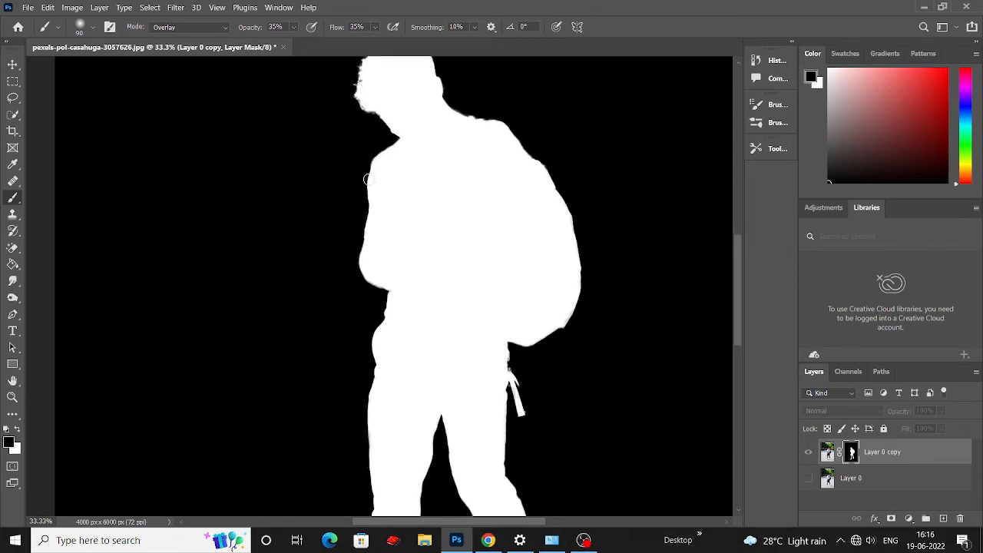
{"action": "scroll", "coordinate": [365, 184], "scroll_direction": "down", "scroll_amount": 2}
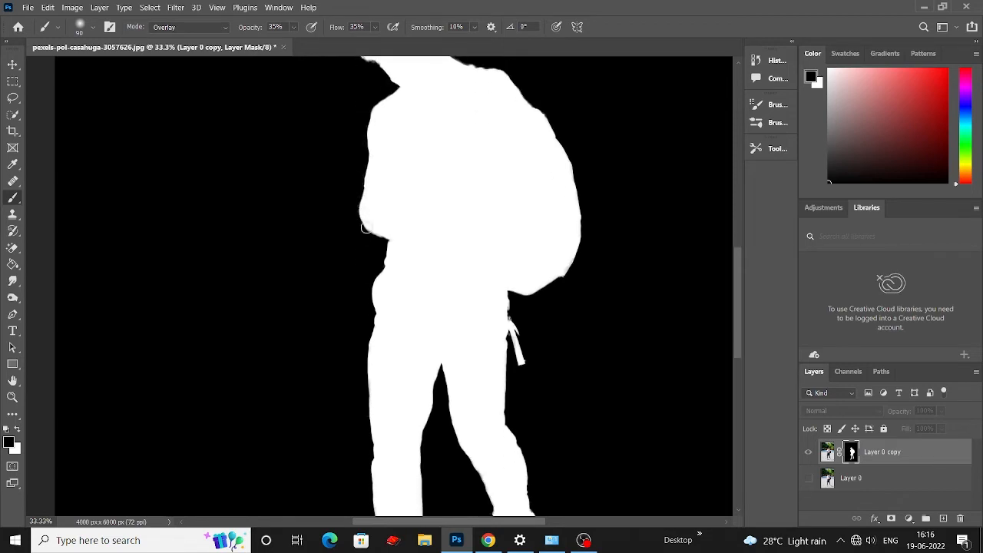
{"action": "scroll", "coordinate": [365, 215], "scroll_direction": "down", "scroll_amount": 2}
{"action": "scroll", "coordinate": [523, 197], "scroll_direction": "down", "scroll_amount": 2}
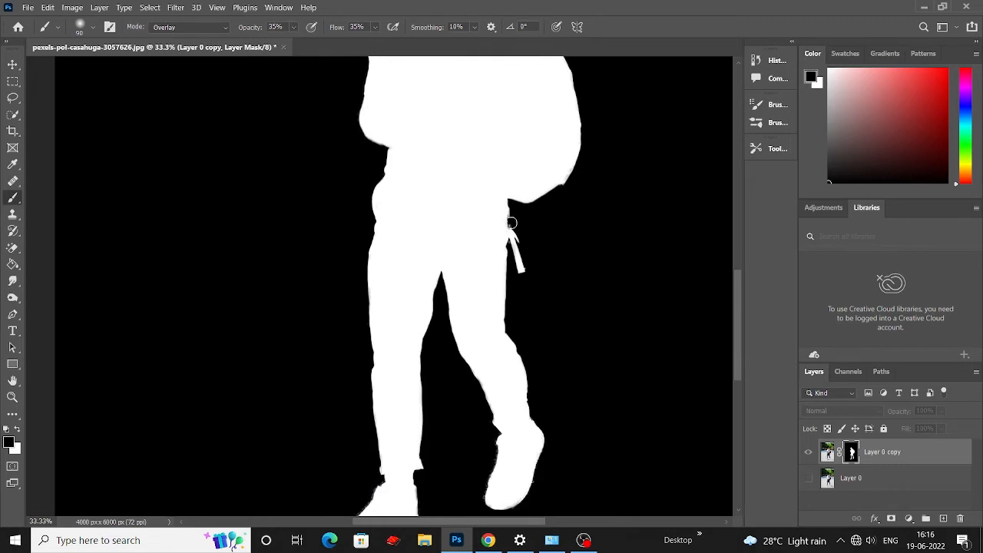
{"action": "scroll", "coordinate": [526, 265], "scroll_direction": "down", "scroll_amount": 1}
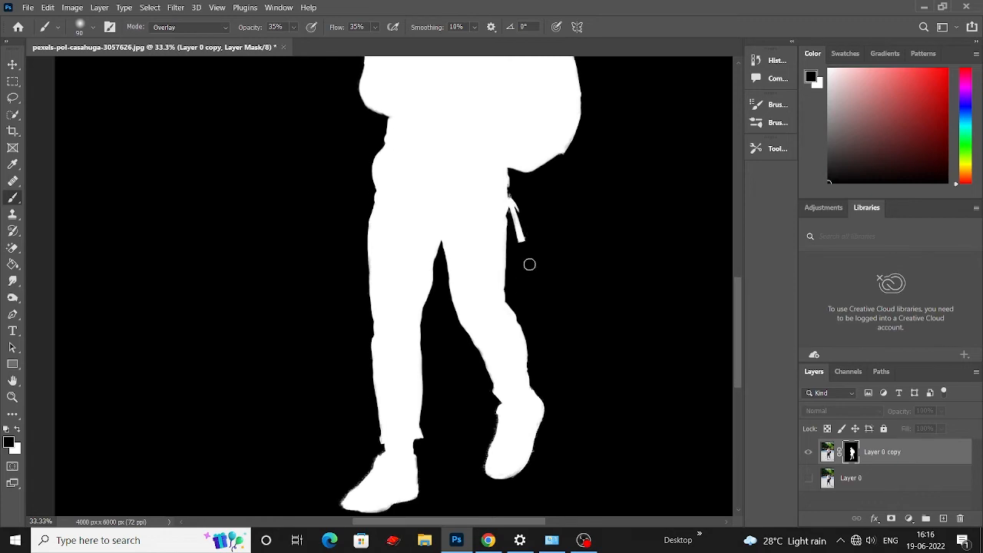
{"action": "scroll", "coordinate": [531, 463], "scroll_direction": "down", "scroll_amount": 1}
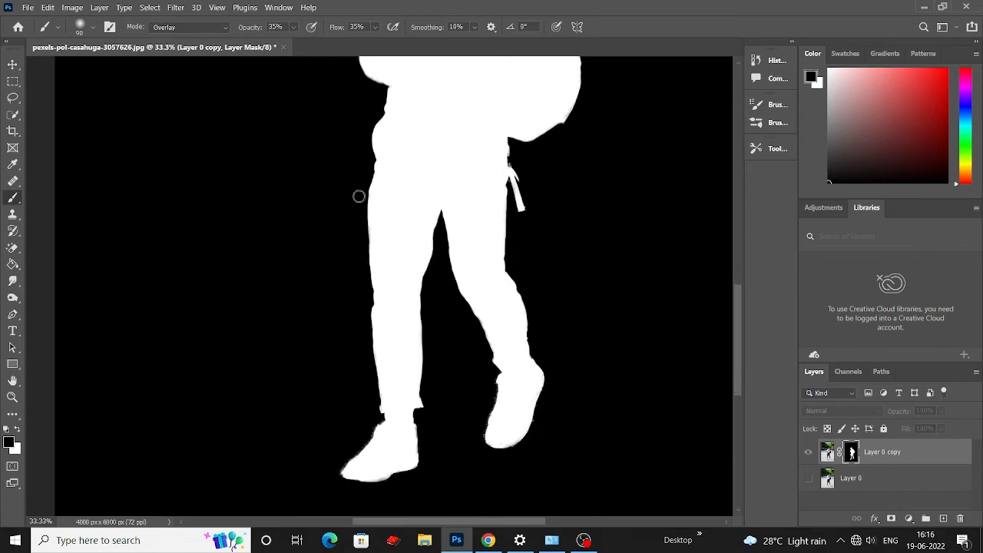
Step: Set the brush opacity to 100% and paint away the grey mask edges around the trousers and shoes
{"action": "left_click", "coordinate": [293, 28]}
{"action": "left_click_drag", "start_coordinate": [298, 42], "coordinate": [355, 50]}
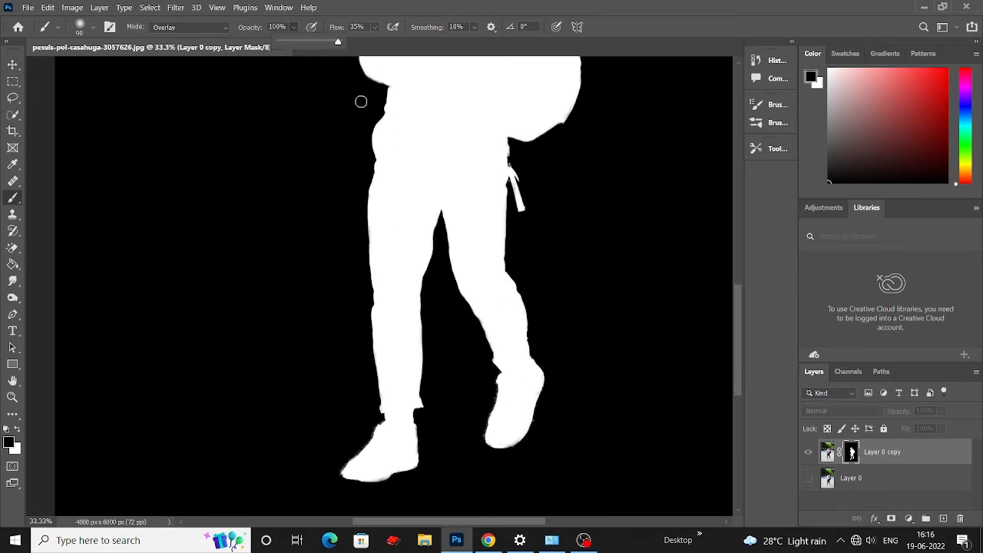
{"action": "left_click", "coordinate": [493, 398]}
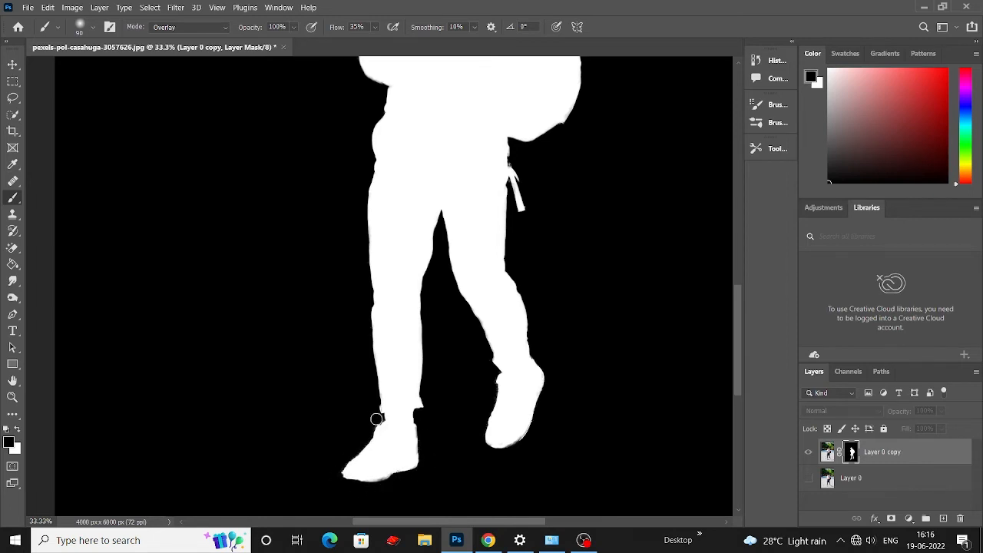
{"action": "scroll", "coordinate": [362, 414], "scroll_direction": "up", "scroll_amount": 2}
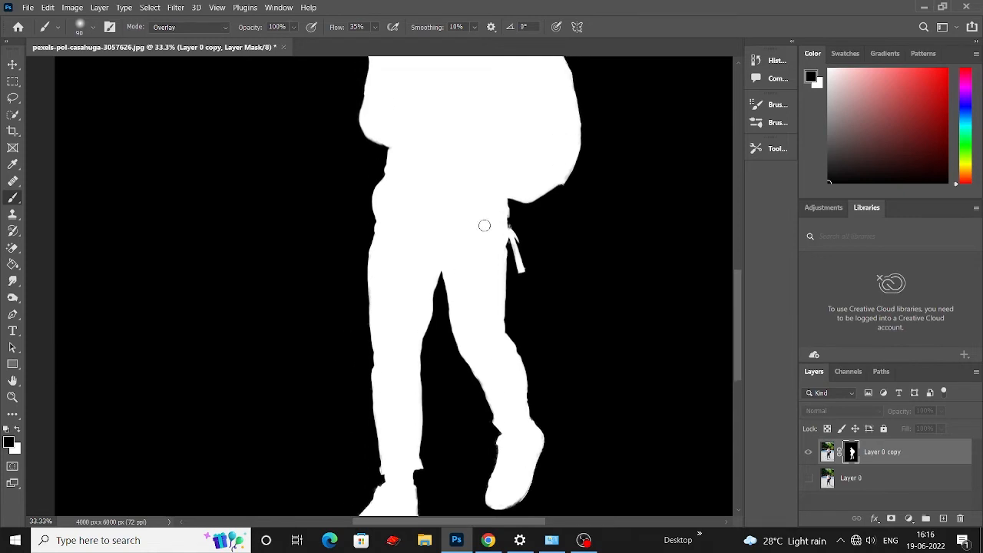
{"action": "scroll", "coordinate": [619, 303], "scroll_direction": "down", "scroll_amount": 1}
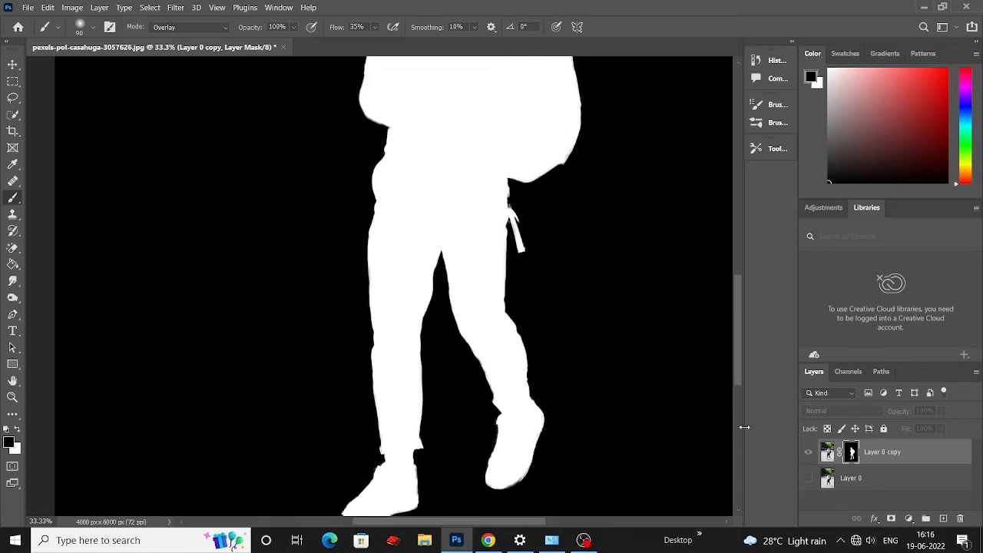
Step: Return from the mask view to the cut-out image of Layer 0 copy and activate the Move tool, showing the whole figure
{"action": "left_click", "coordinate": [827, 453]}
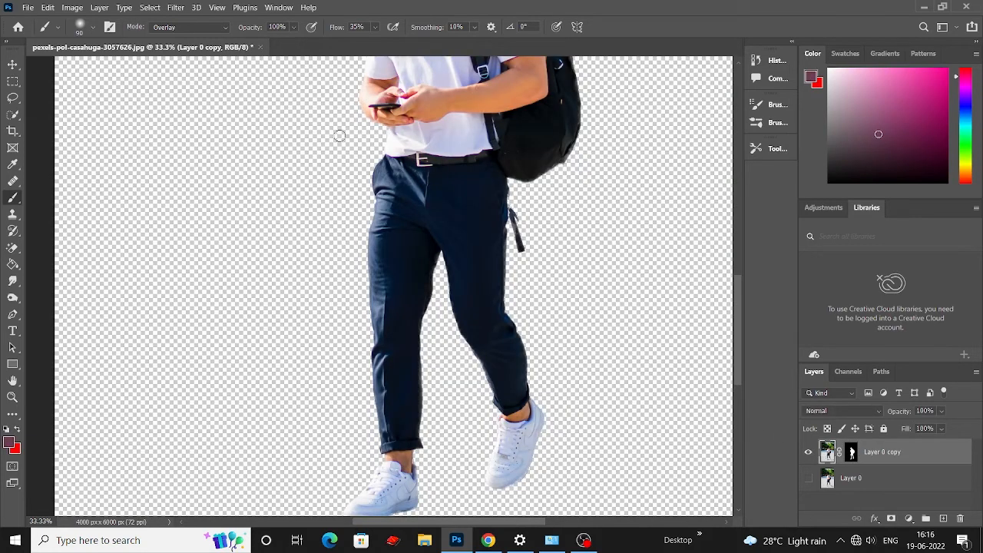
{"action": "scroll", "coordinate": [341, 136], "scroll_direction": "up", "scroll_amount": 3}
{"action": "scroll", "coordinate": [340, 136], "scroll_direction": "up", "scroll_amount": 2}
{"action": "left_click", "coordinate": [12, 65]}
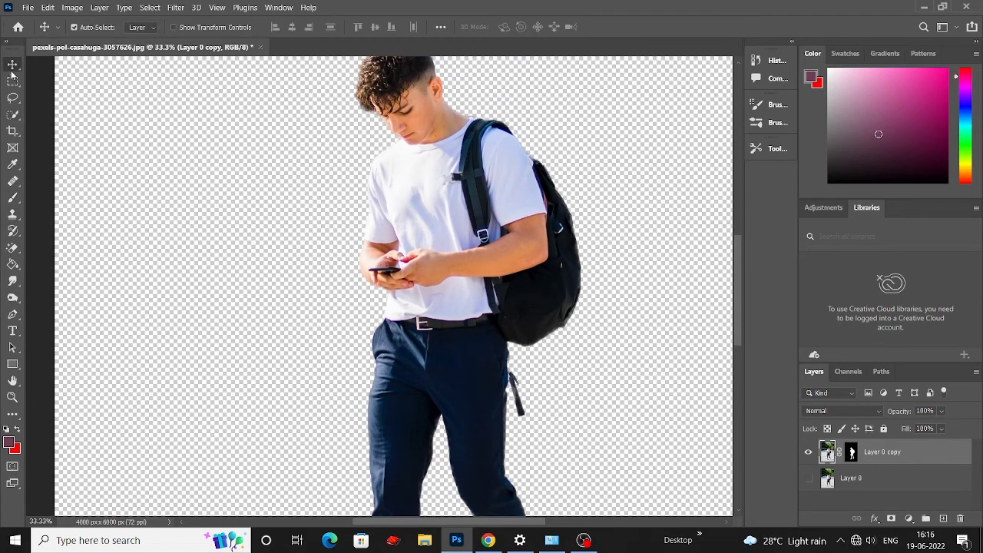
{"action": "key", "text": "ctrl+minus"}
{"action": "key", "text": "ctrl+minus"}
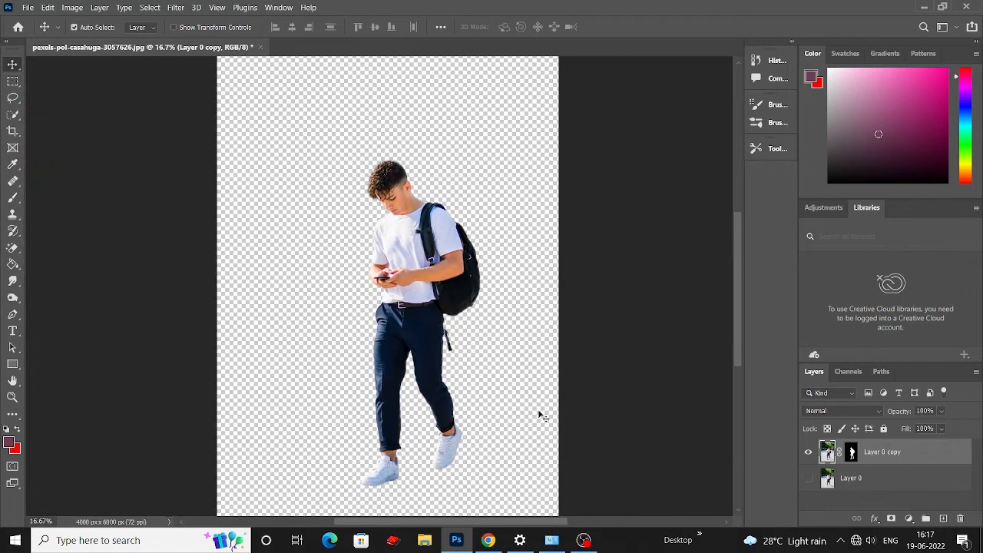
Step: Show Layer 0, hide Layer 0 copy, and duplicate Layer 0 as Layer 0 copy 2
{"action": "left_click", "coordinate": [808, 479]}
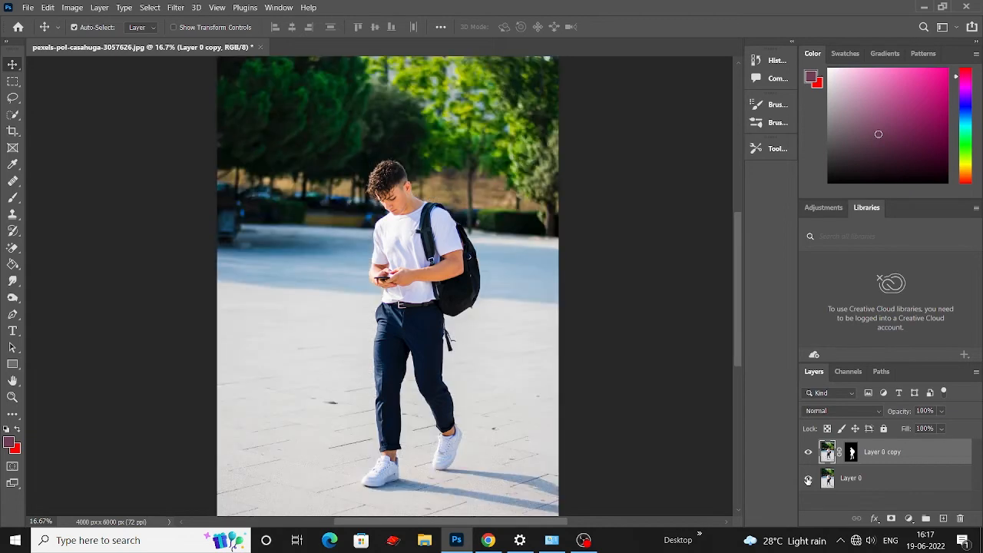
{"action": "left_click", "coordinate": [838, 480]}
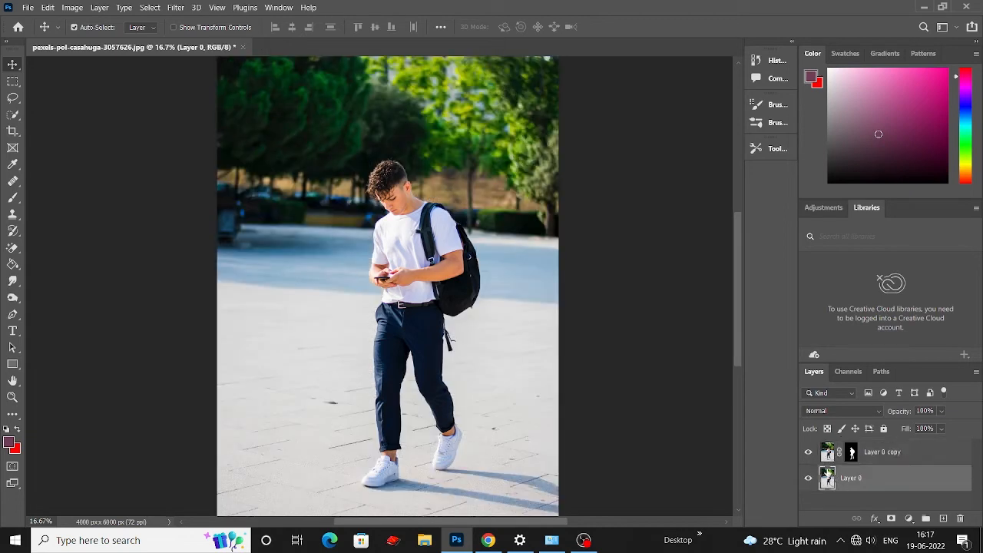
{"action": "left_click", "coordinate": [810, 458]}
{"action": "right_click", "coordinate": [850, 482]}
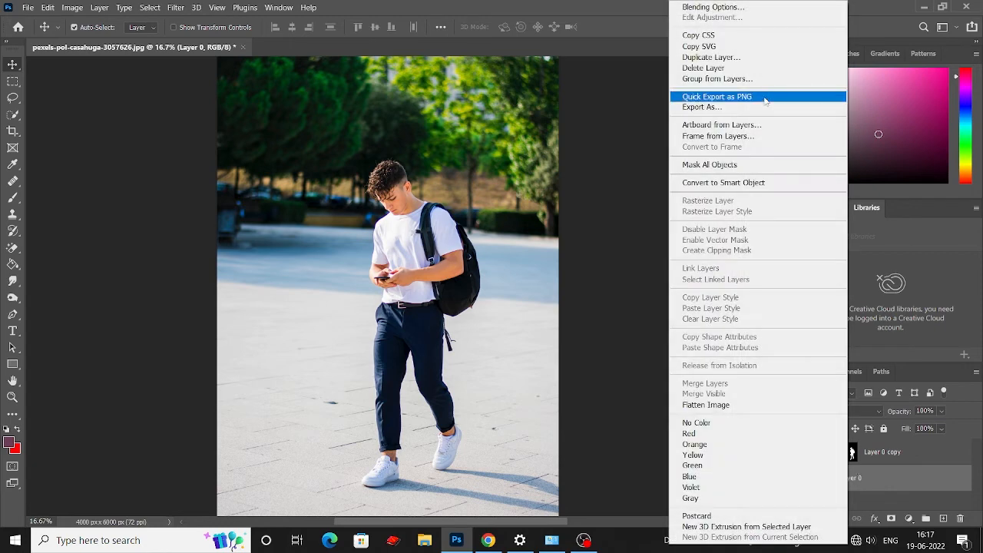
{"action": "left_click", "coordinate": [731, 60]}
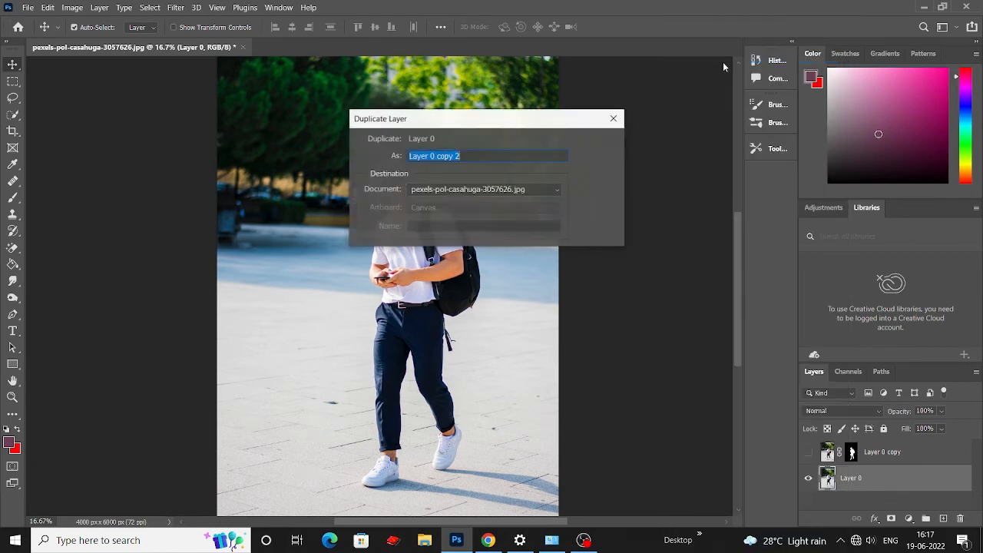
{"action": "left_click", "coordinate": [594, 145]}
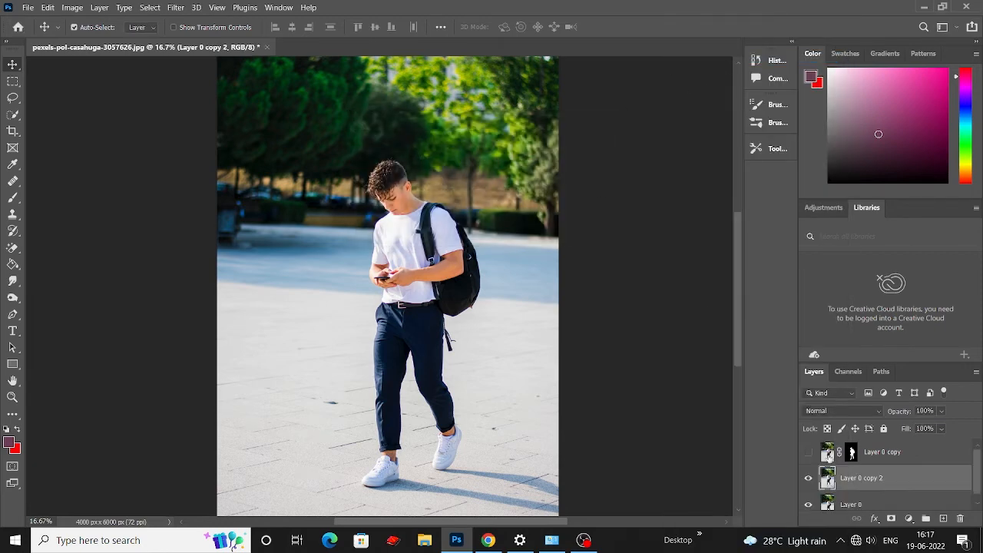
Step: Draw a loose Lasso selection around the whole man and his backpack on Layer 0 copy 2
{"action": "left_click", "coordinate": [12, 99]}
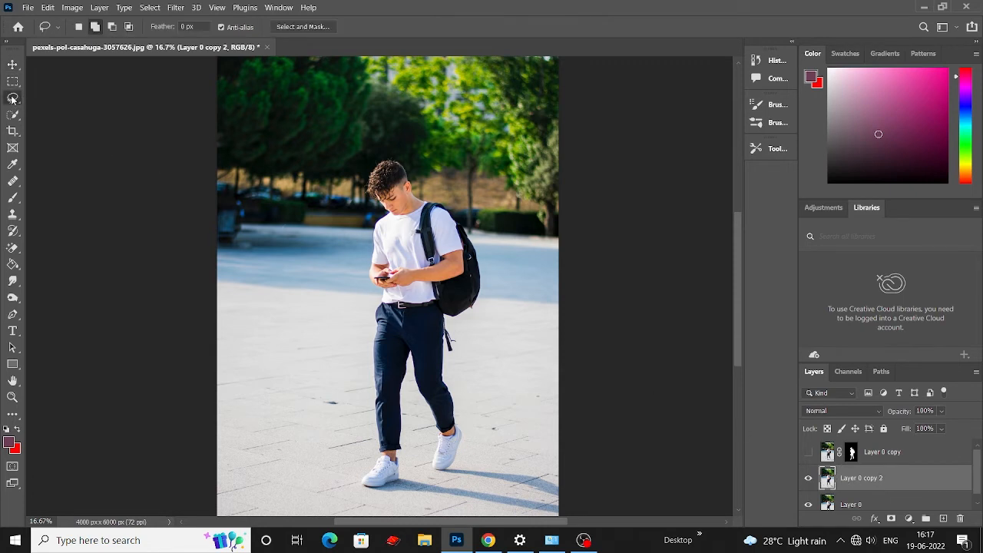
{"action": "right_click", "coordinate": [13, 99]}
{"action": "left_click", "coordinate": [52, 99]}
{"action": "right_click", "coordinate": [16, 105]}
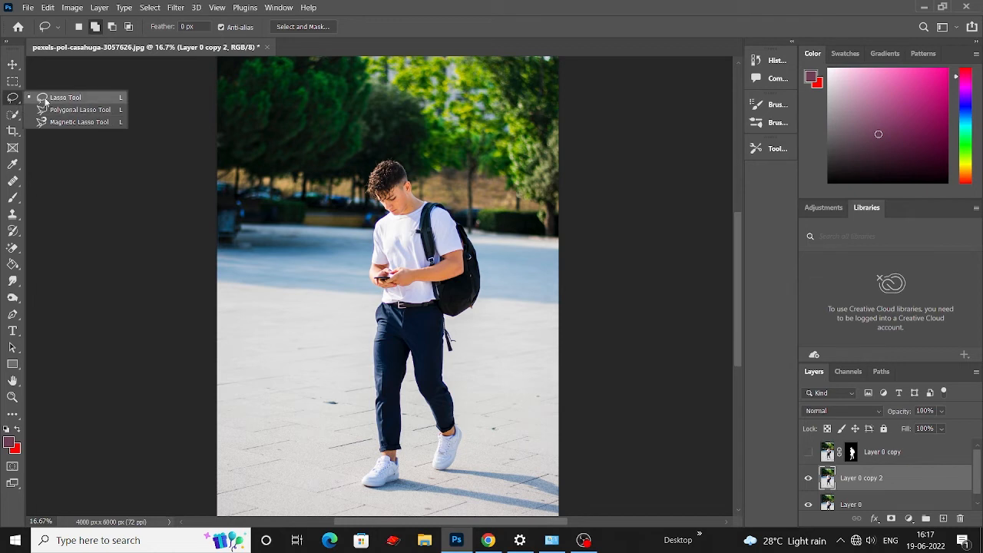
{"action": "left_click", "coordinate": [77, 106]}
{"action": "scroll", "coordinate": [410, 448], "scroll_direction": "down", "scroll_amount": 1}
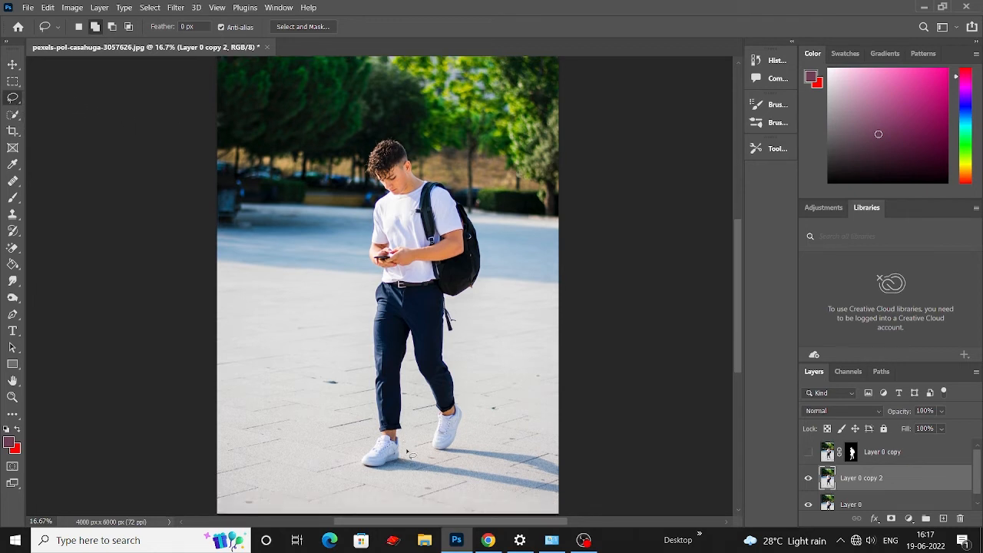
{"action": "mouse_move", "coordinate": [411, 454]}
{"action": "left_mouse_down"}
{"action": "mouse_move", "coordinate": [368, 485]}
{"action": "mouse_move", "coordinate": [354, 456]}
{"action": "mouse_move", "coordinate": [372, 379]}
{"action": "mouse_move", "coordinate": [360, 230]}
{"action": "mouse_move", "coordinate": [363, 150]}
{"action": "mouse_move", "coordinate": [375, 140]}
{"action": "mouse_move", "coordinate": [421, 146]}
{"action": "mouse_move", "coordinate": [477, 216]}
{"action": "mouse_move", "coordinate": [489, 259]}
{"action": "mouse_move", "coordinate": [447, 350]}
{"action": "mouse_move", "coordinate": [470, 397]}
{"action": "mouse_move", "coordinate": [469, 425]}
{"action": "mouse_move", "coordinate": [448, 457]}
{"action": "mouse_move", "coordinate": [406, 446]}
{"action": "left_mouse_up"}
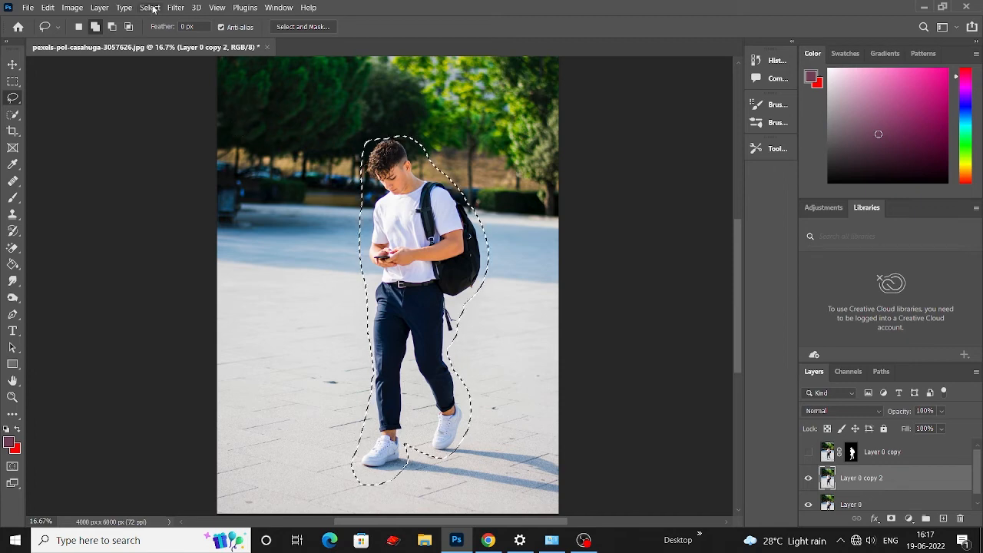
Step: Remove the selected man with Content-Aware Fill output to a new layer, and clear the selection
{"action": "left_click", "coordinate": [48, 8]}
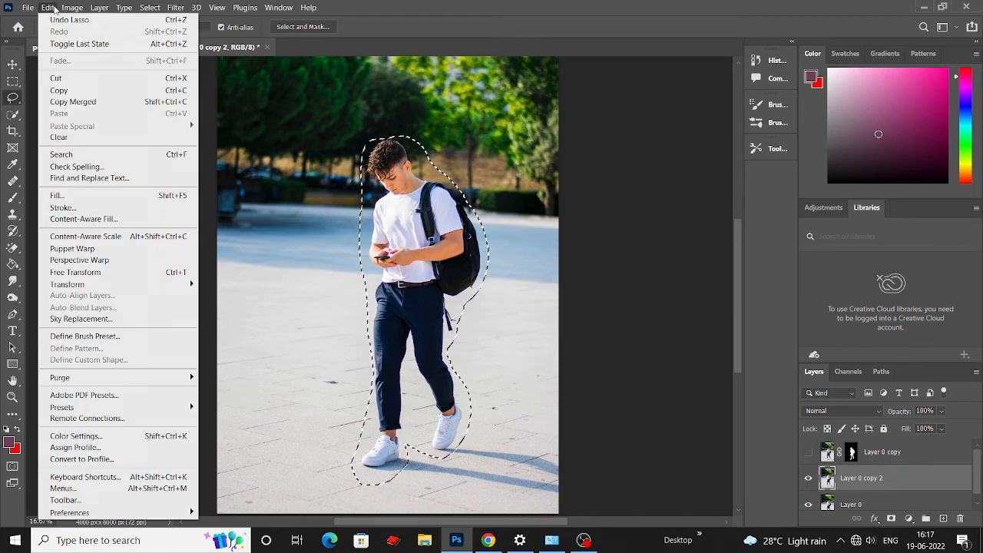
{"action": "left_click", "coordinate": [107, 220]}
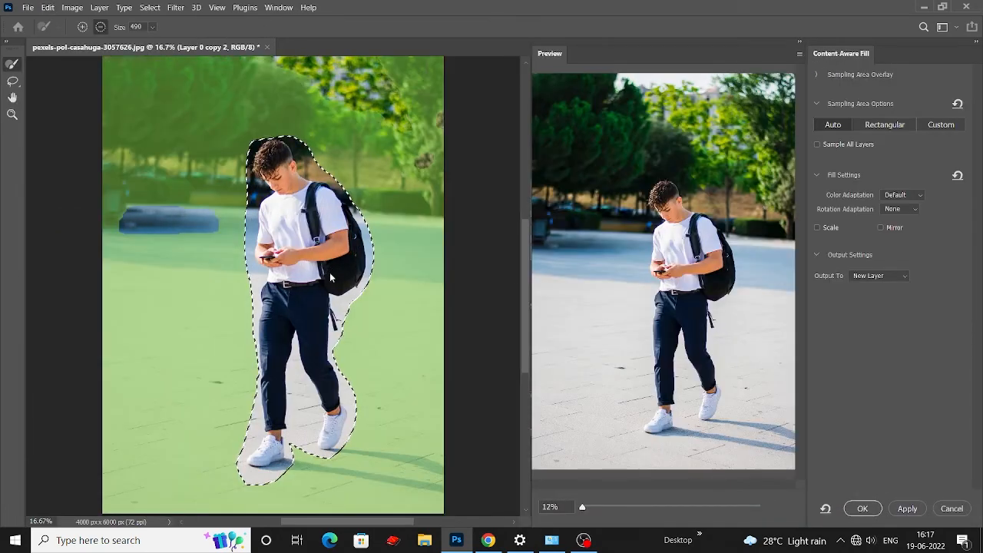
{"action": "left_click", "coordinate": [863, 509]}
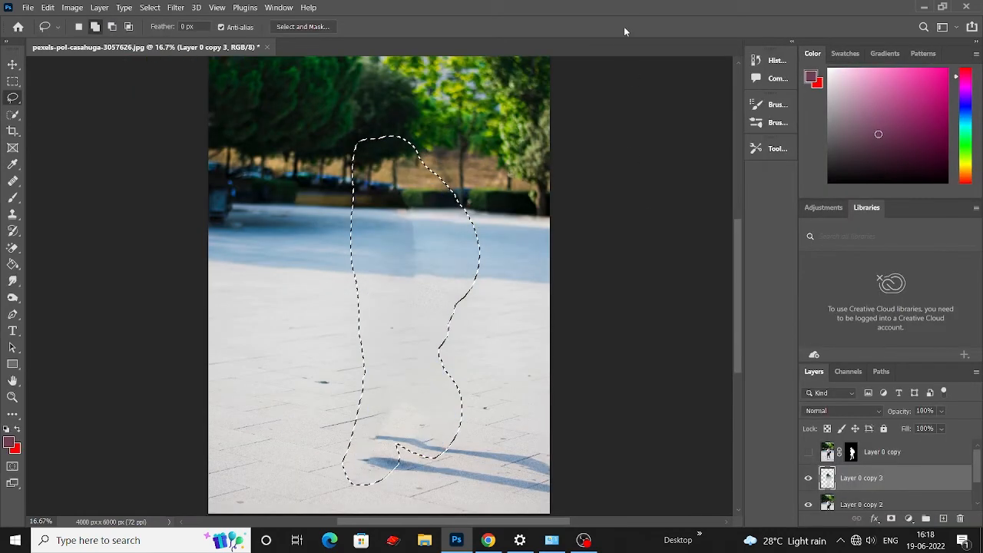
{"action": "right_click", "coordinate": [398, 246]}
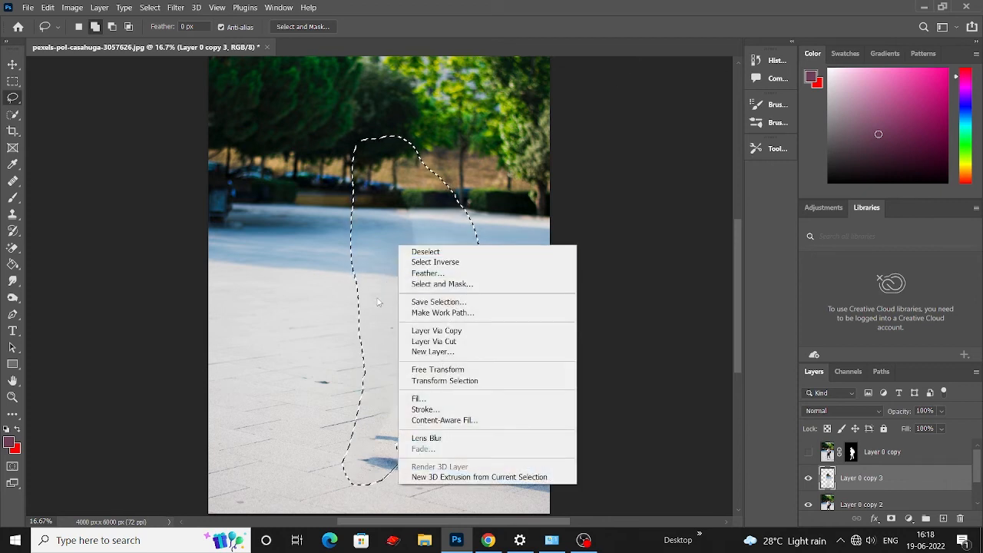
{"action": "left_click", "coordinate": [435, 253]}
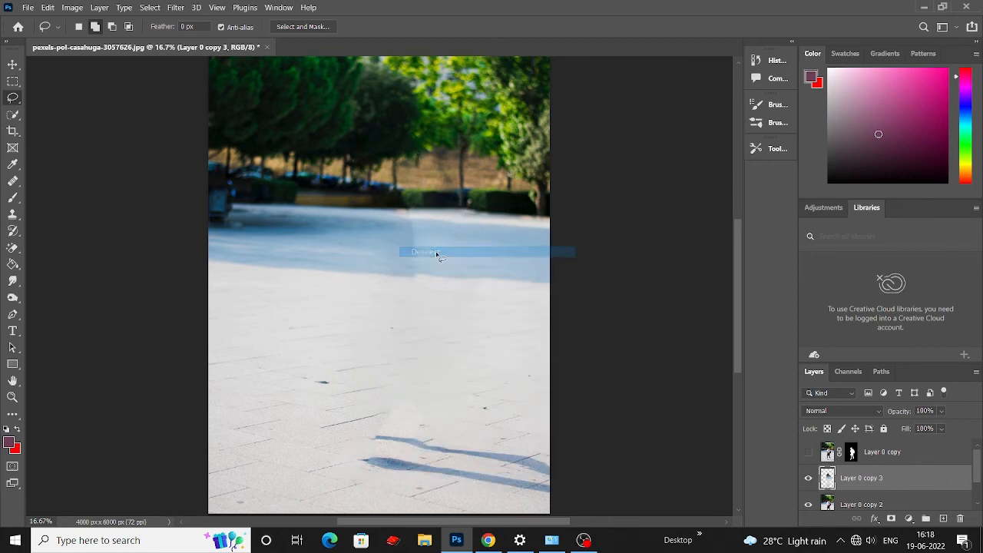
{"action": "left_click", "coordinate": [12, 64]}
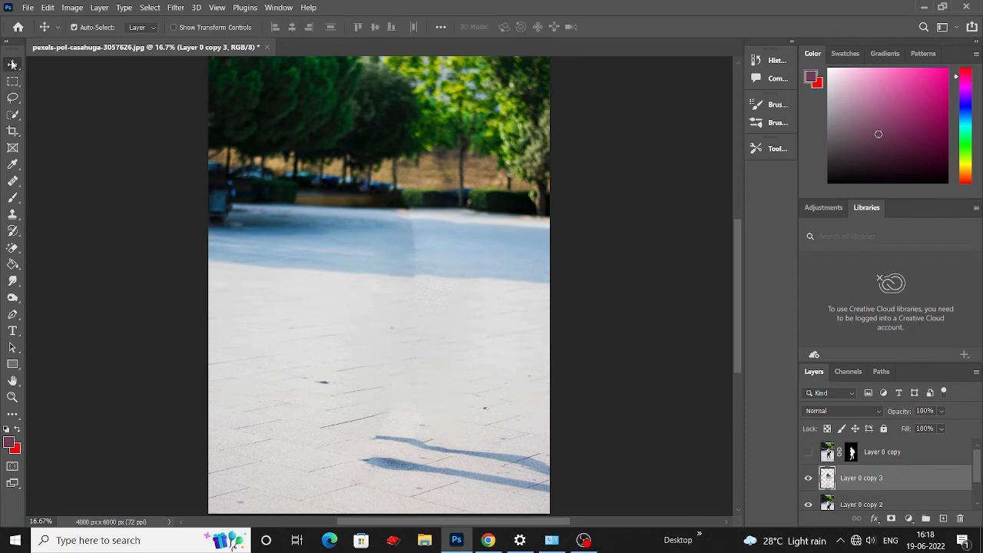
{"action": "left_click", "coordinate": [117, 117]}
{"action": "scroll", "coordinate": [523, 334], "scroll_direction": "down", "scroll_amount": 1}
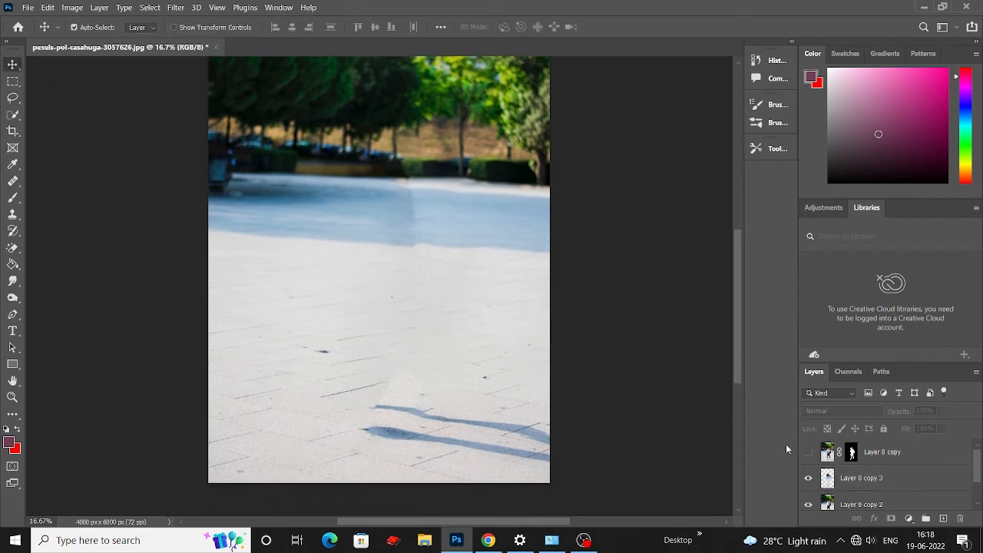
Step: Merge the fill layer Layer 0 copy 3 with Layer 0 copy 2 into one background layer
{"action": "left_click", "coordinate": [856, 481]}
{"action": "scroll", "coordinate": [857, 484], "scroll_direction": "down", "scroll_amount": 1}
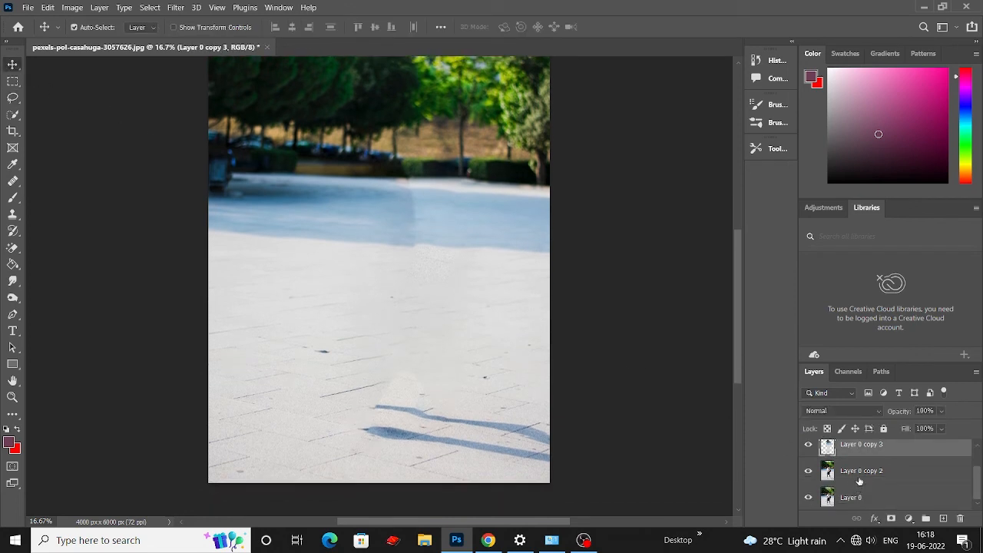
{"action": "left_click", "coordinate": [858, 472], "text": "shift"}
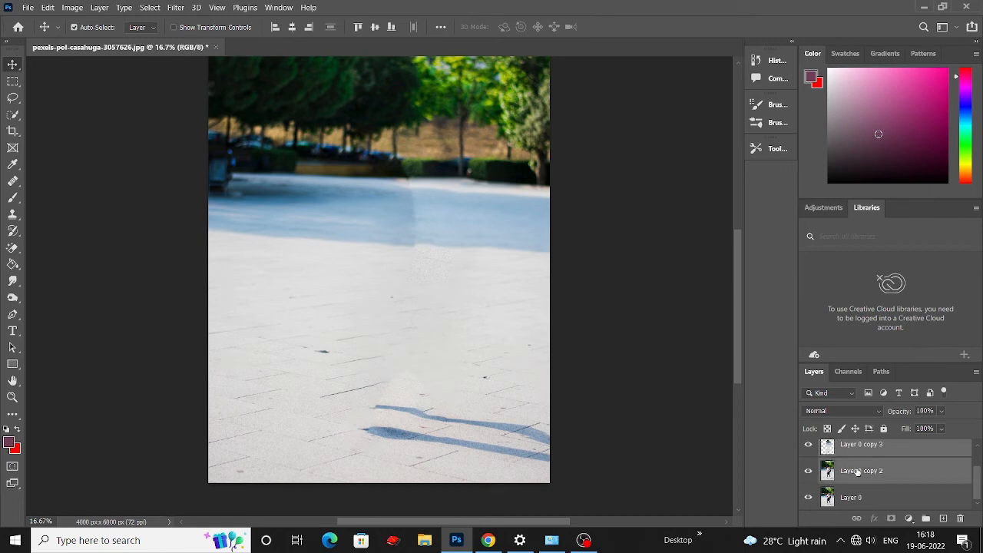
{"action": "scroll", "coordinate": [858, 472], "scroll_direction": "up", "scroll_amount": 1}
{"action": "scroll", "coordinate": [866, 484], "scroll_direction": "down", "scroll_amount": 1}
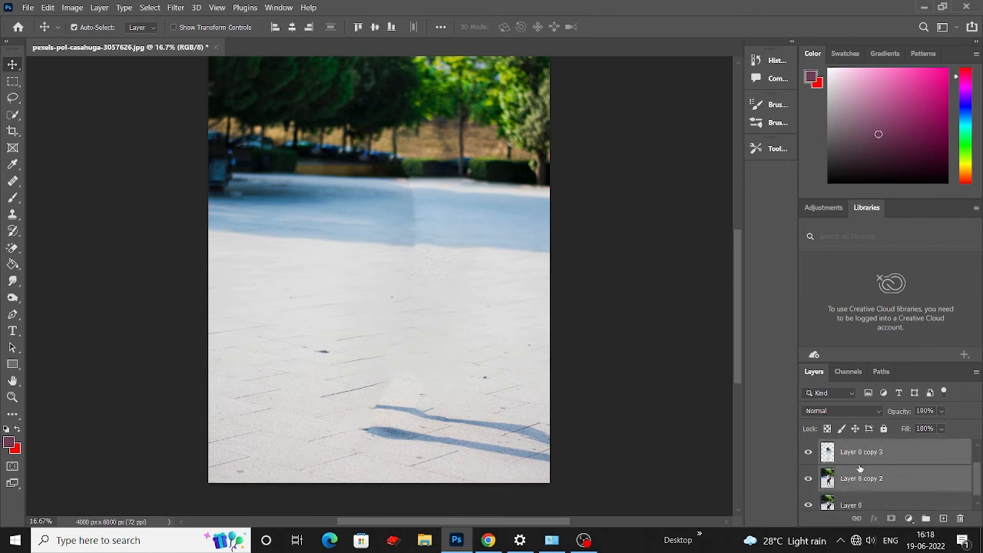
{"action": "right_click", "coordinate": [862, 459]}
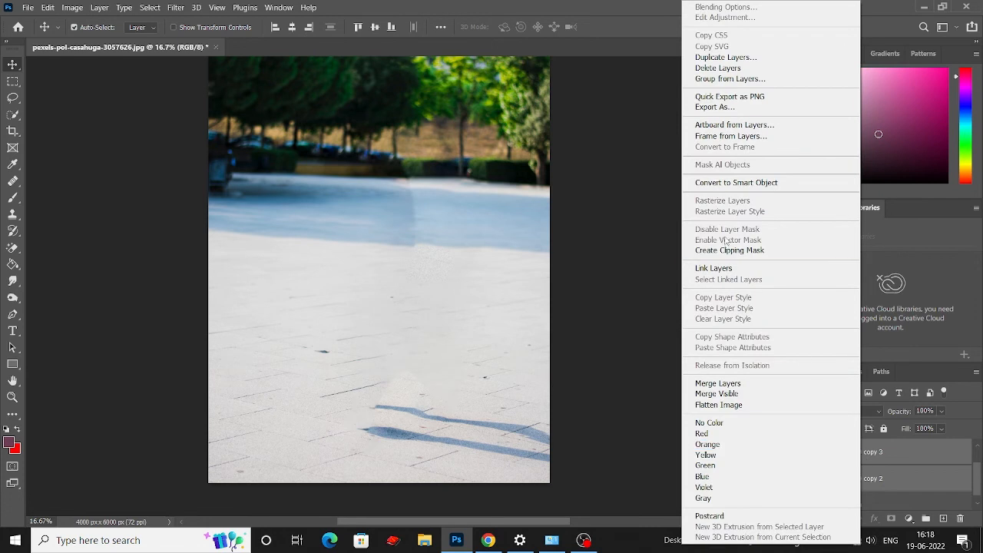
{"action": "left_click", "coordinate": [737, 387]}
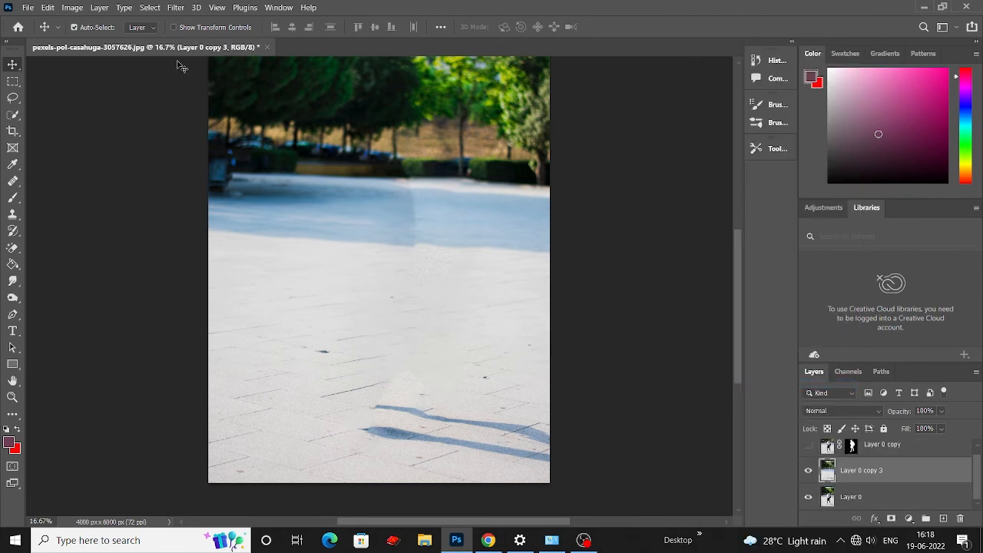
Step: Toggle the visibility of Layer 0 copy to compare the background with and without the cut-out man
{"action": "left_click", "coordinate": [809, 448]}
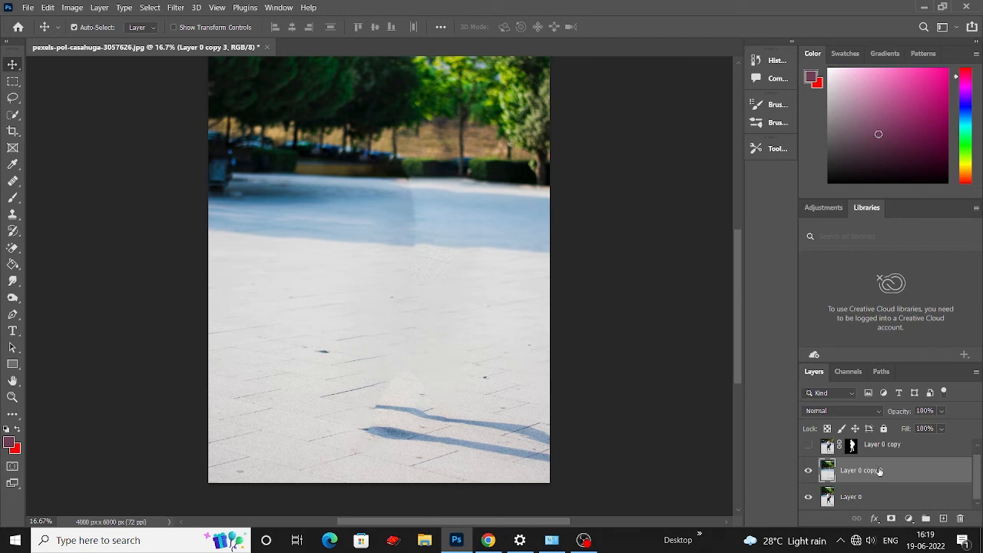
{"action": "left_click", "coordinate": [809, 447]}
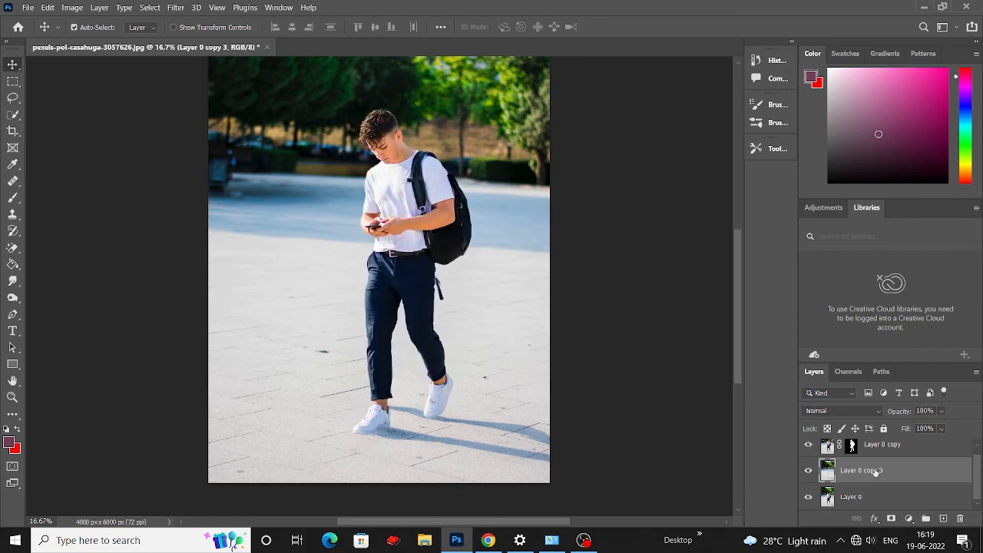
{"action": "left_click", "coordinate": [809, 447]}
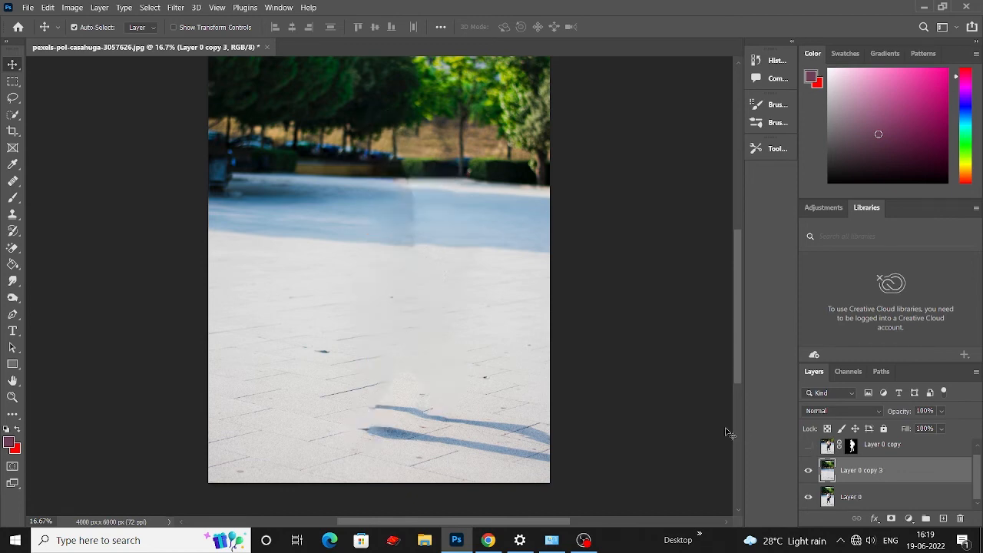
Step: Apply a Lens Blur with radius 100 to the background layer Layer 0 copy 3 and show the cut-out man's layer again
{"action": "left_click", "coordinate": [176, 7]}
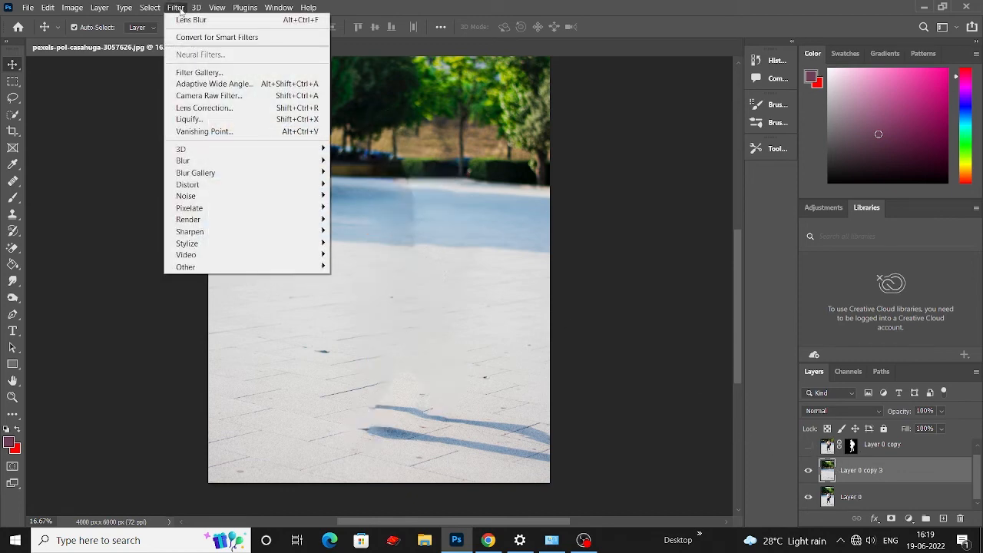
{"action": "mouse_move", "coordinate": [207, 162]}
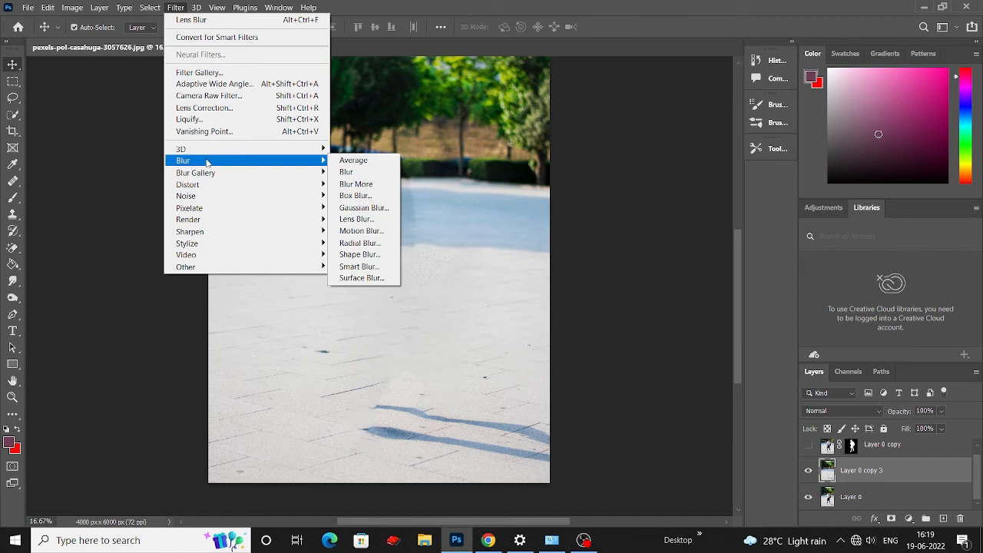
{"action": "left_click", "coordinate": [357, 220]}
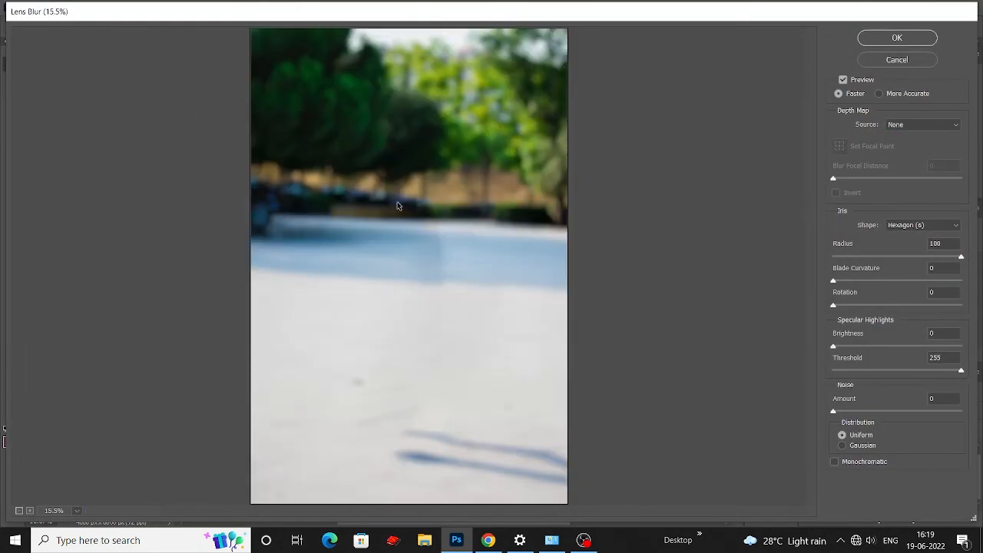
{"action": "left_click_drag", "start_coordinate": [948, 244], "coordinate": [869, 246]}
{"action": "type", "text": "100"}
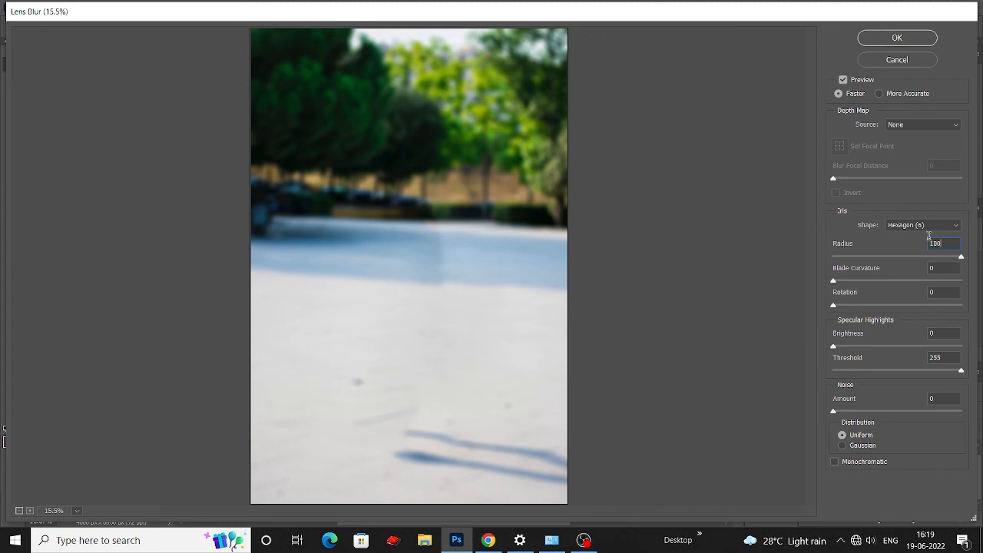
{"action": "left_click", "coordinate": [897, 37]}
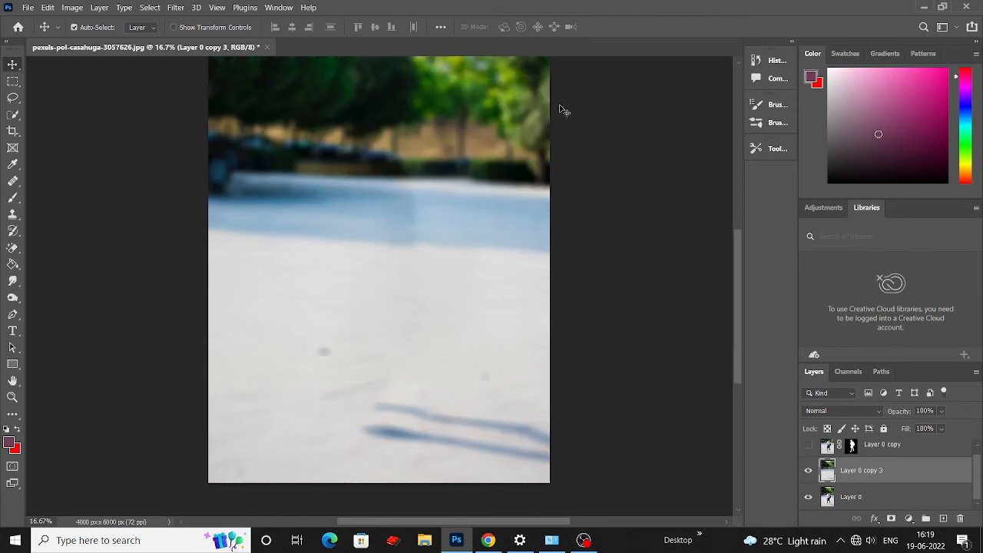
{"action": "left_click", "coordinate": [809, 447]}
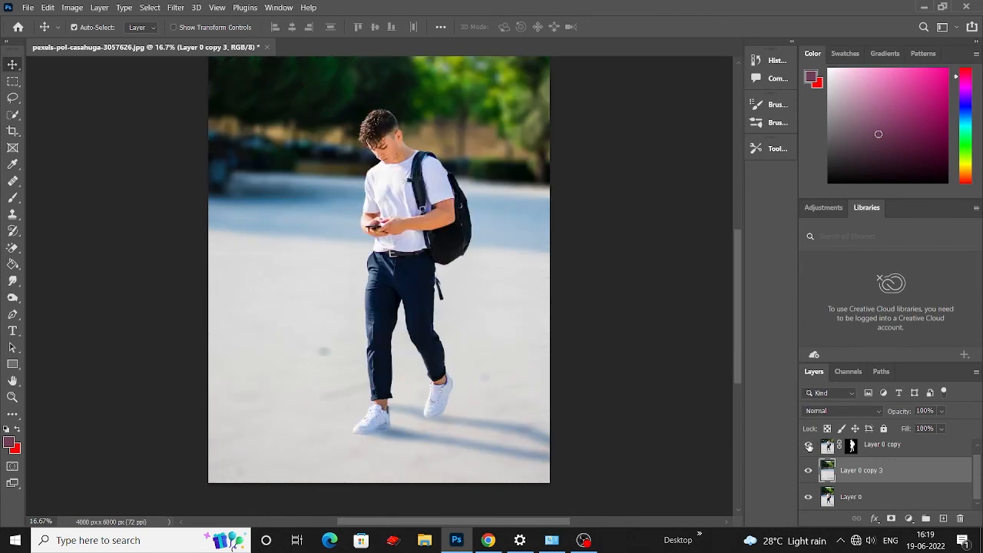
Step: Add a Color Lookup adjustment layer above Layer 0 copy using the 3DLUT file Fuji REALA 500D Kodak 2393 (by Adobe).cube
{"action": "scroll", "coordinate": [859, 474], "scroll_direction": "up", "scroll_amount": 1}
{"action": "left_click", "coordinate": [881, 454]}
{"action": "left_click", "coordinate": [909, 520]}
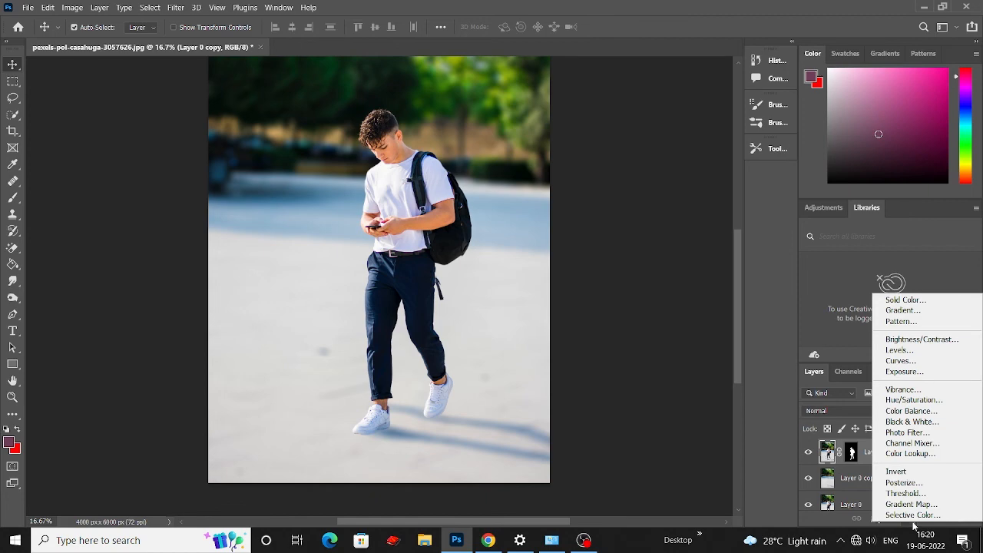
{"action": "left_click", "coordinate": [896, 455]}
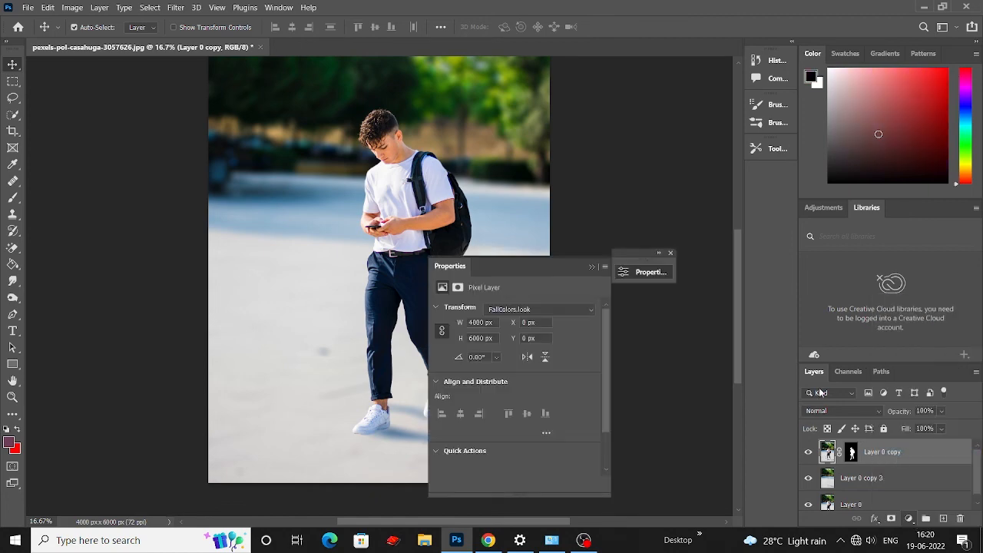
{"action": "left_click", "coordinate": [592, 314]}
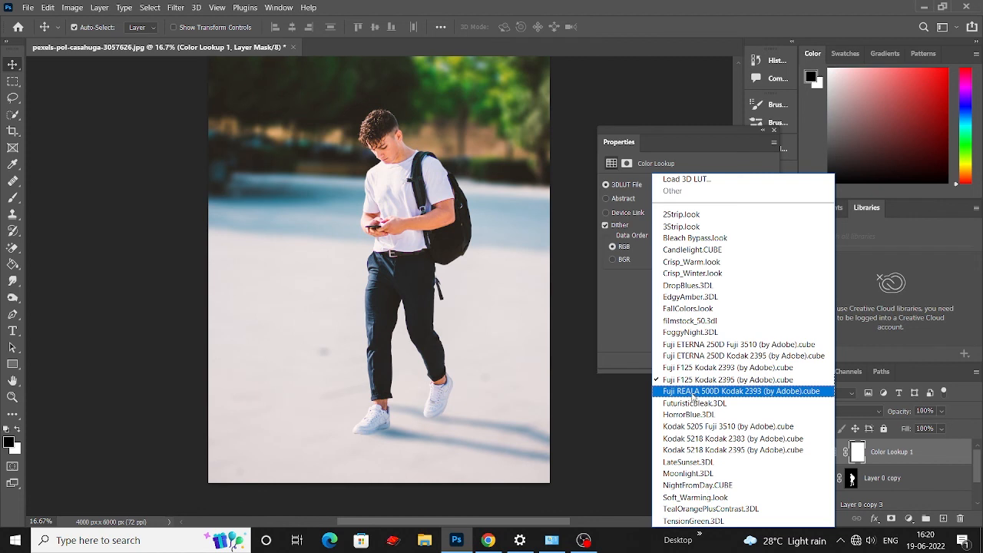
{"action": "left_click", "coordinate": [694, 392]}
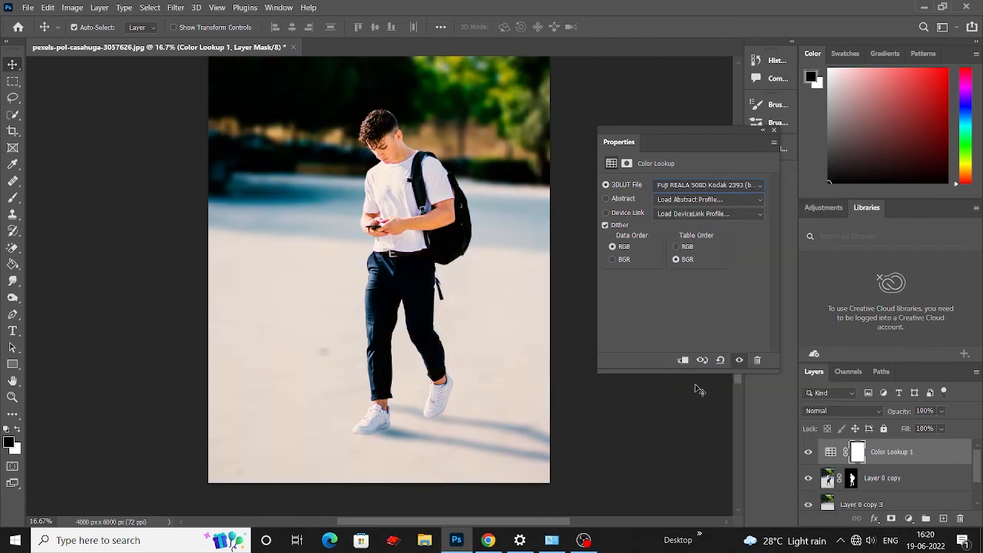
{"action": "left_click", "coordinate": [774, 132]}
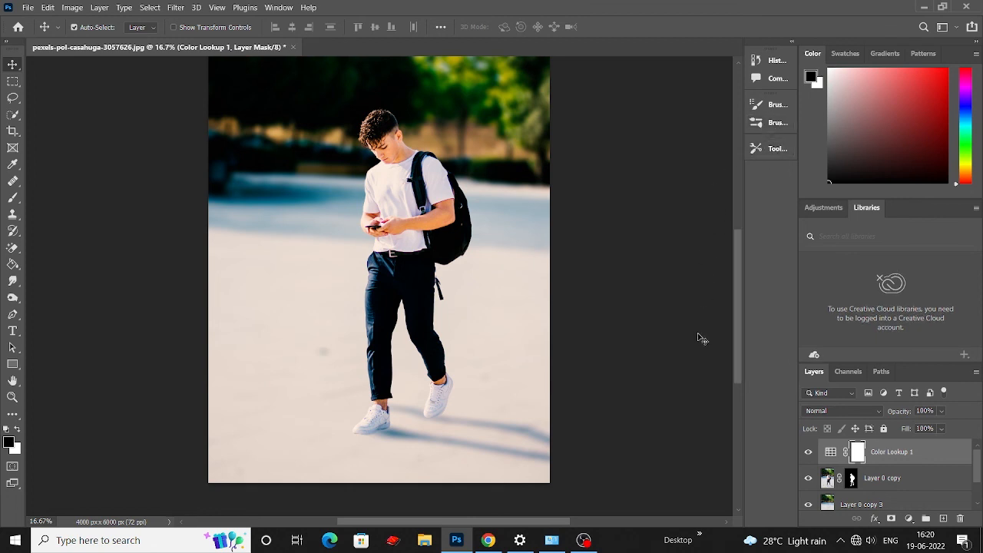